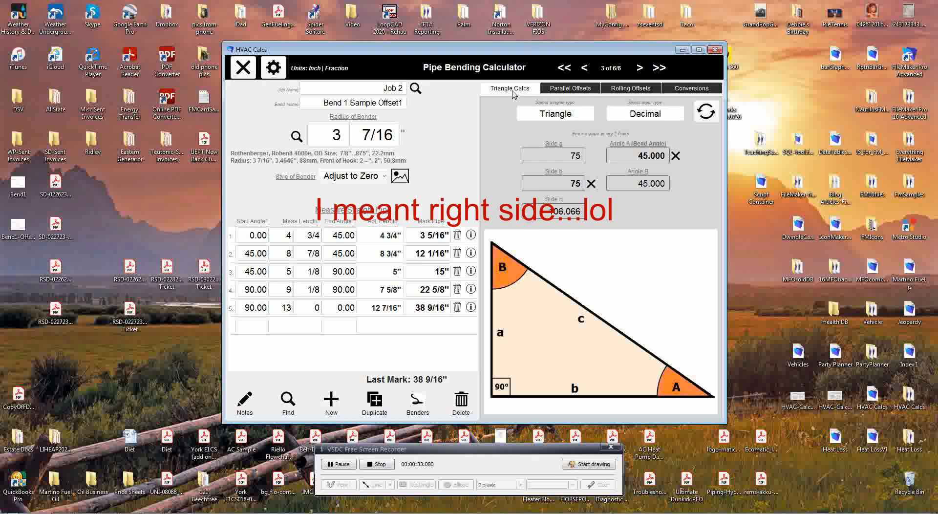
# Browse the triangle image types and choose 4 Point Saddle for the triangle calculations
pyautogui.click(566, 118)
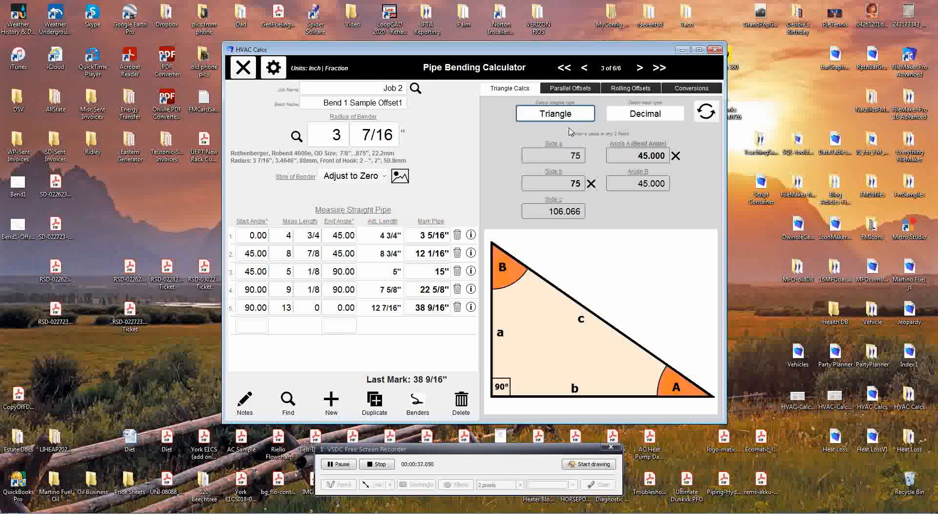
pyautogui.click(570, 128)
pyautogui.click(569, 115)
pyautogui.click(570, 142)
pyautogui.click(567, 118)
pyautogui.click(563, 156)
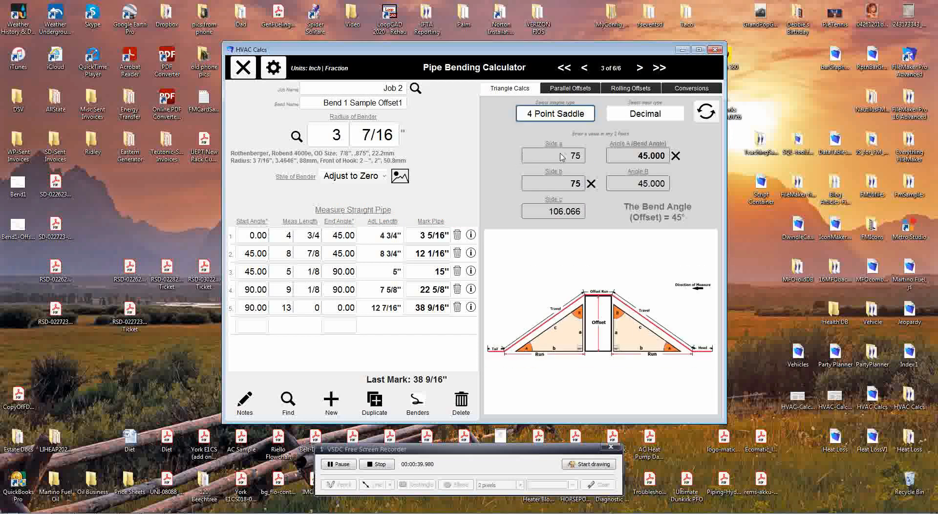
# View the Parallel Offsets, Rolling Offsets and Conversions calculators one after another
pyautogui.click(578, 88)
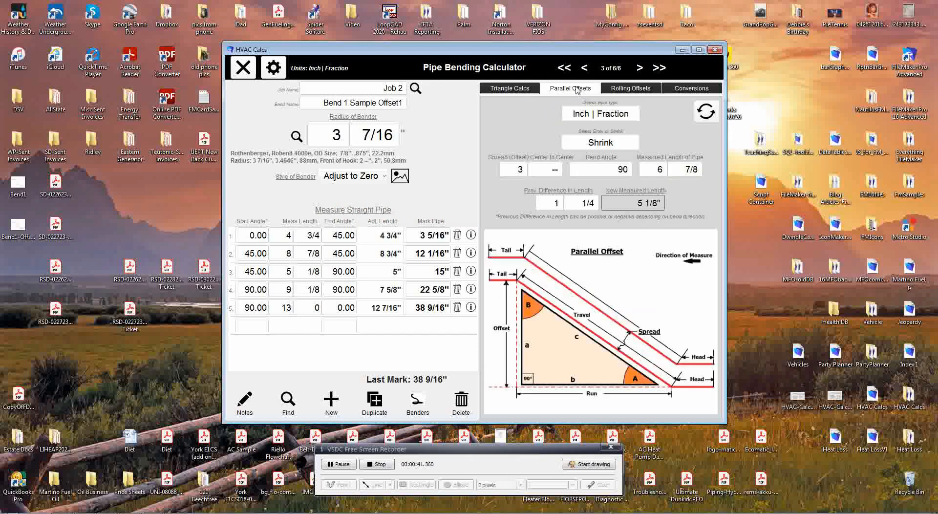
pyautogui.click(641, 93)
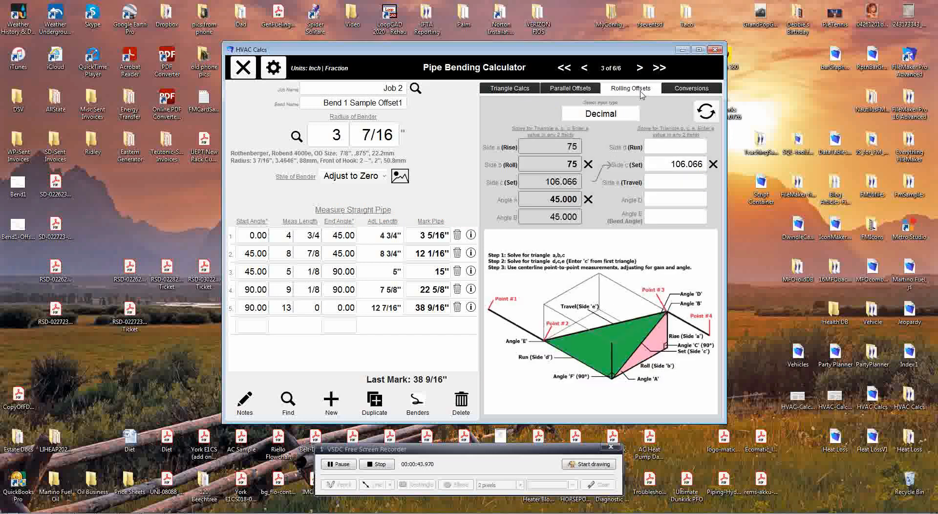
pyautogui.click(698, 89)
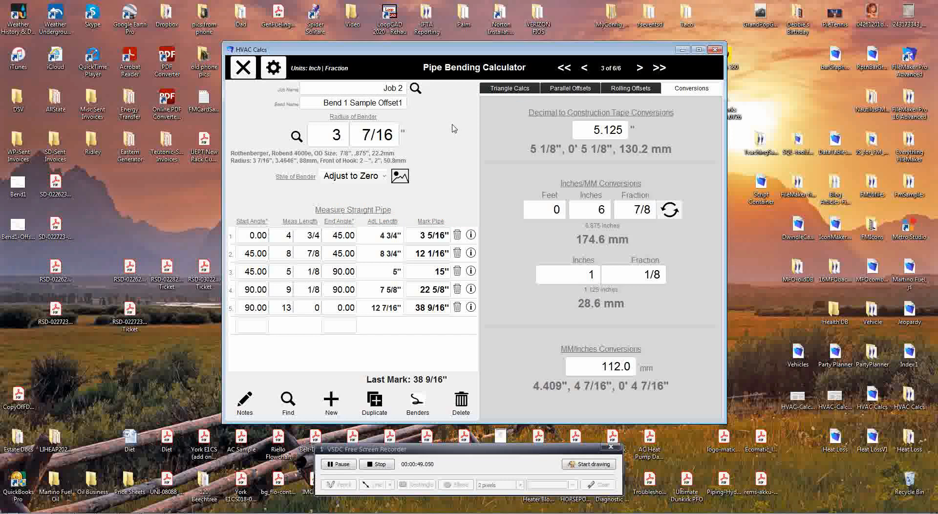
# Go to the first bend record and look through the list of available benders without choosing one
pyautogui.click(564, 68)
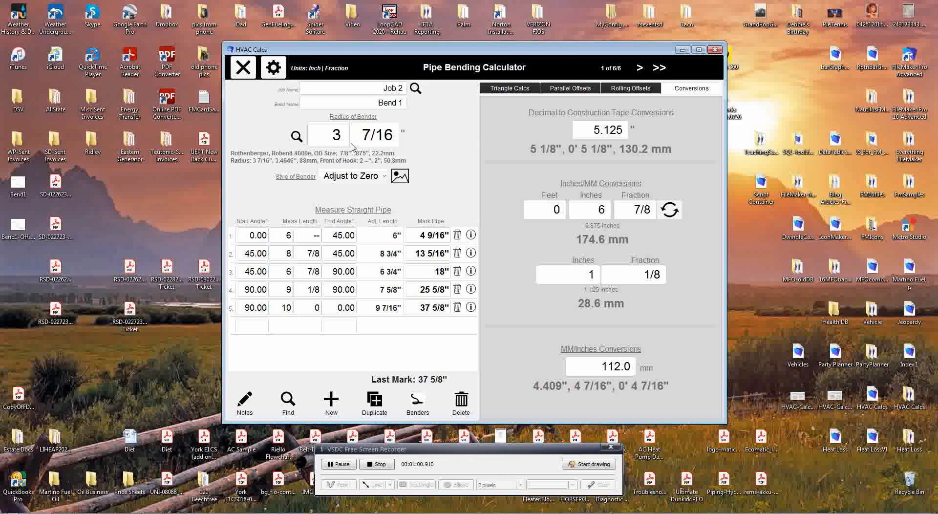
pyautogui.click(297, 137)
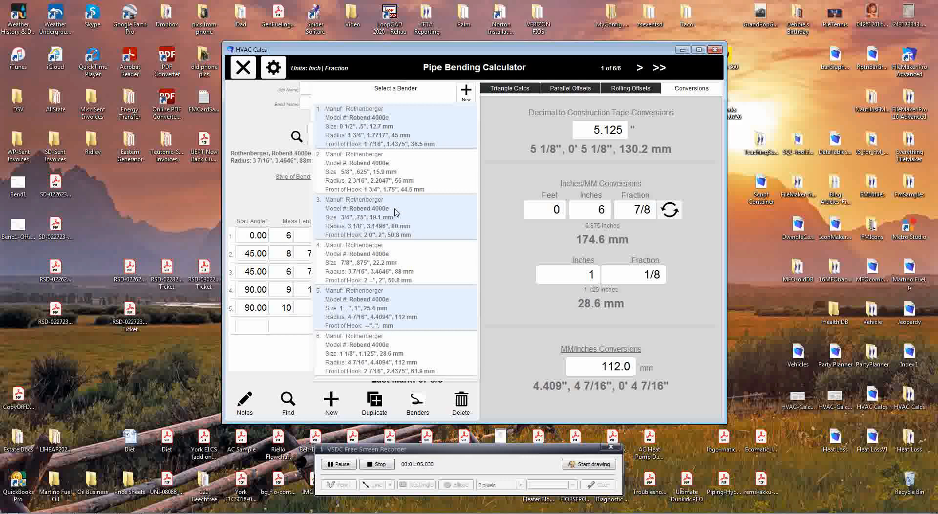
pyautogui.scroll(-2, 398, 218)
pyautogui.scroll(2, 398, 217)
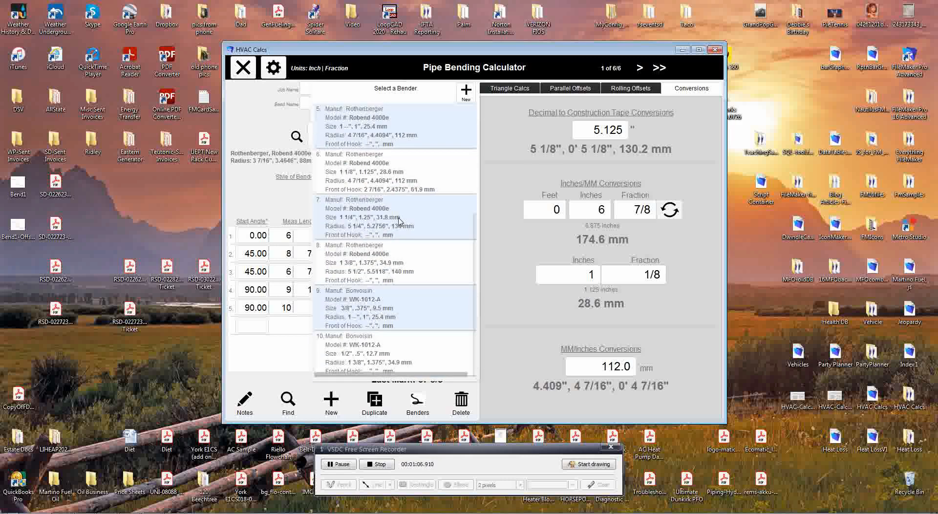
pyautogui.scroll(3, 401, 222)
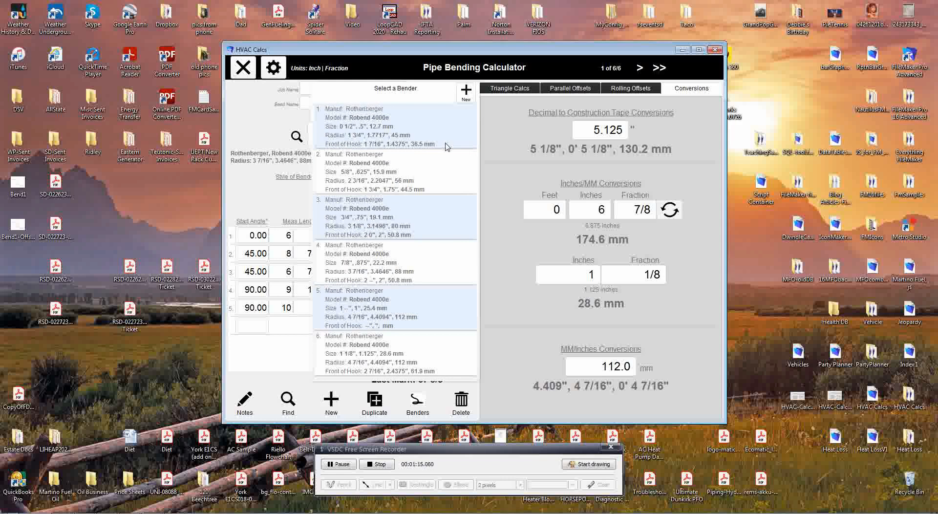
pyautogui.click(270, 128)
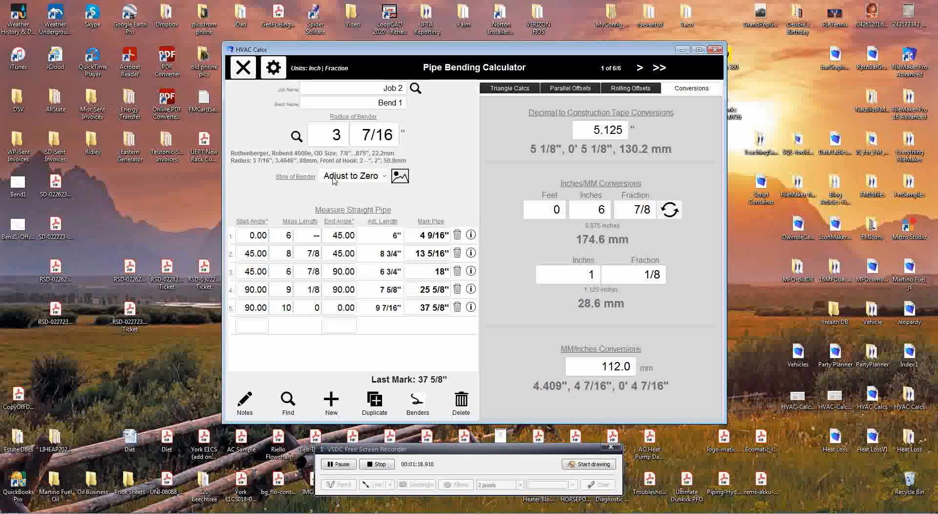
# Examine the enlarged bender styles diagram alongside the calculator's pipe marks, and close the image
pyautogui.click(403, 179)
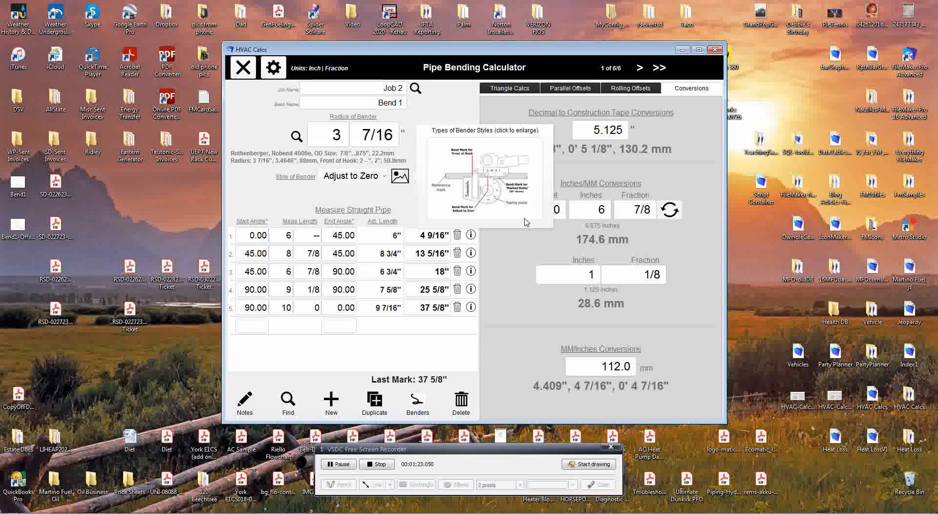
pyautogui.click(508, 177)
pyautogui.moveTo(313, 47); pyautogui.dragTo(557, 38)
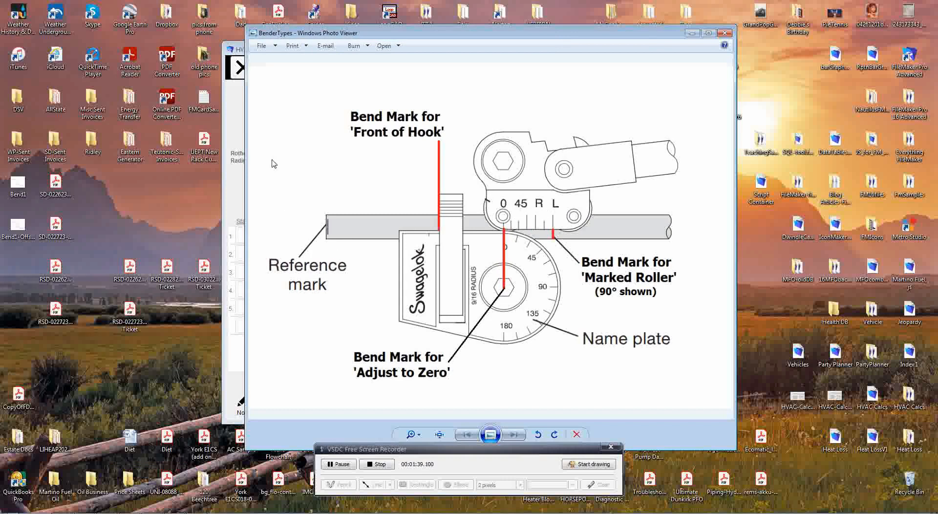
pyautogui.moveTo(480, 35)
pyautogui.mouseDown()
pyautogui.moveTo(608, 121)
pyautogui.moveTo(527, 212)
pyautogui.moveTo(558, 195)
pyautogui.moveTo(520, 88)
pyautogui.moveTo(483, 39)
pyautogui.mouseUp()
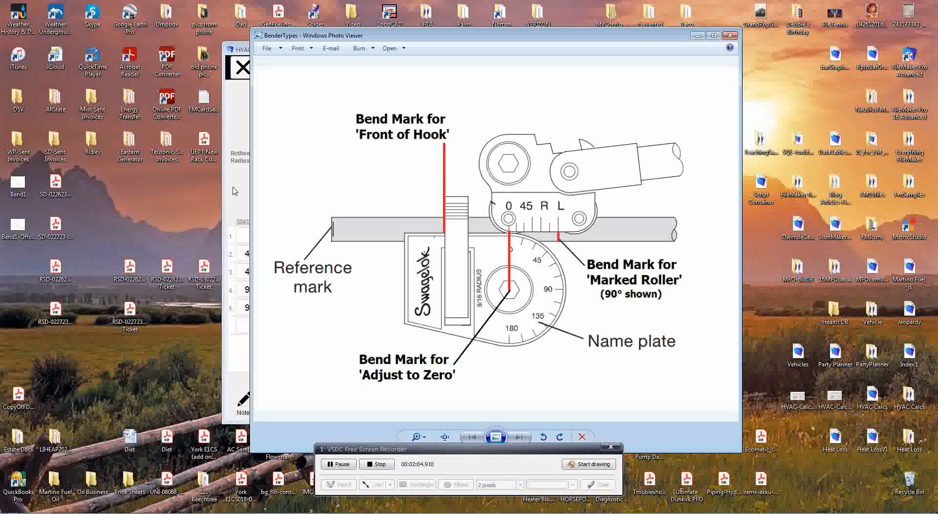
pyautogui.moveTo(492, 42); pyautogui.dragTo(712, 144)
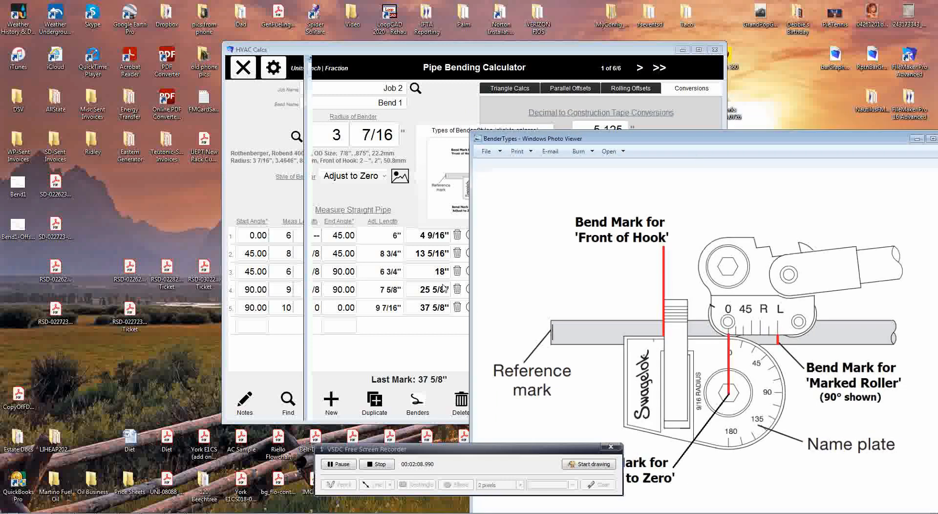
pyautogui.click(280, 191)
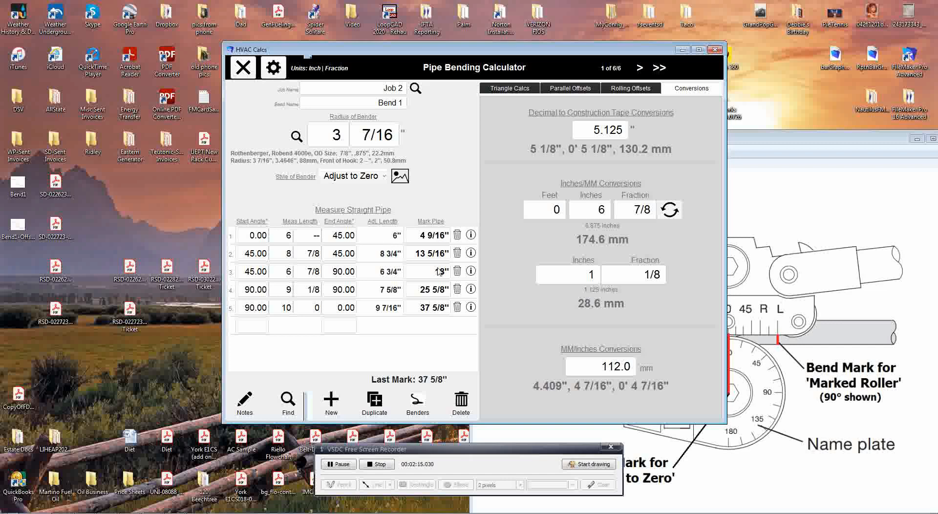
pyautogui.moveTo(825, 137); pyautogui.dragTo(596, 31)
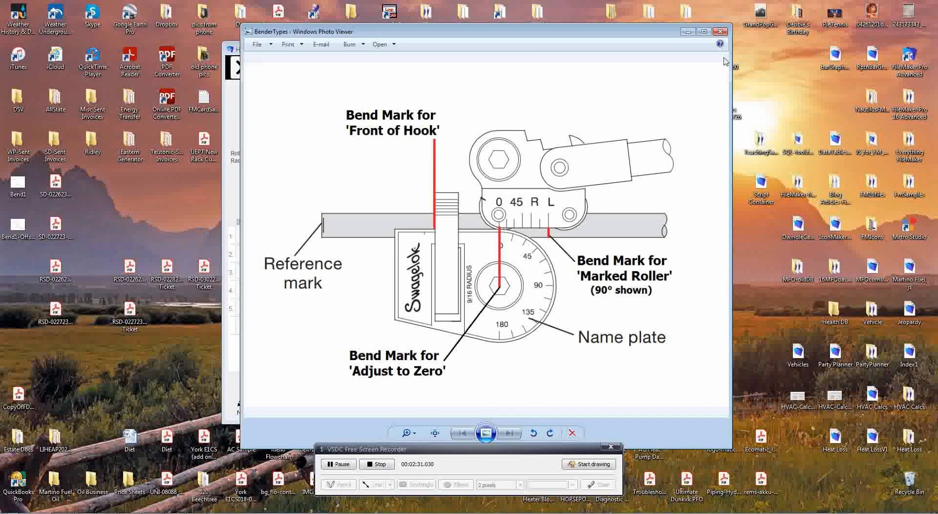
pyautogui.click(720, 31)
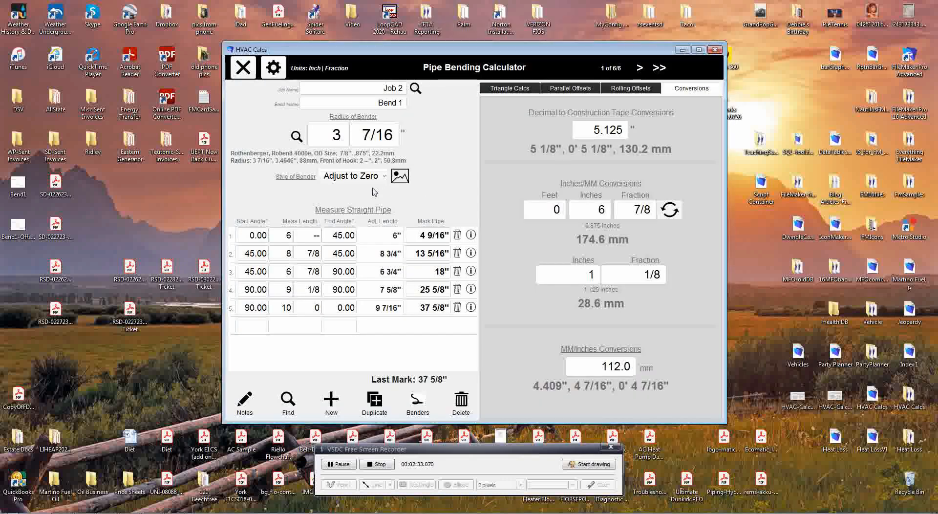
# Try the Marked Roller bender style to compare the pipe marks, and restore Adjust to Zero
pyautogui.click(364, 180)
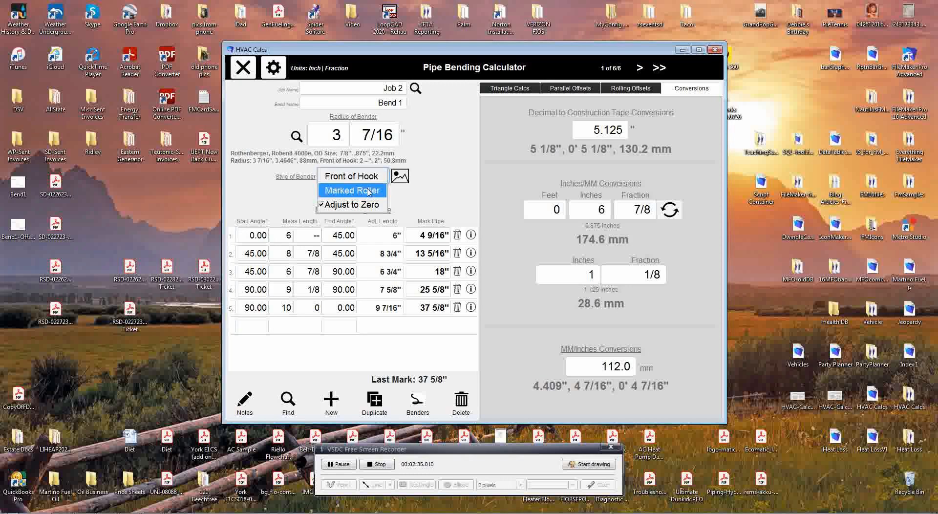
pyautogui.click(370, 191)
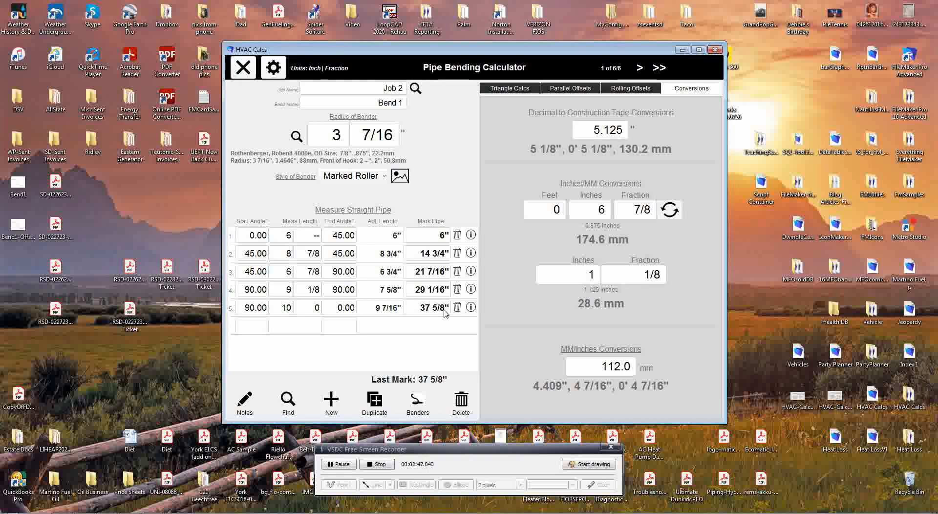
pyautogui.click(374, 179)
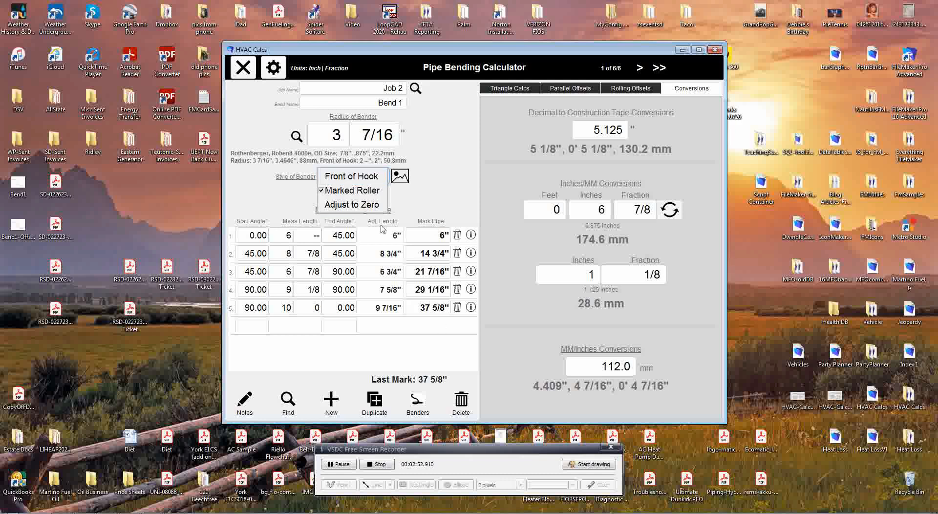
pyautogui.click(364, 205)
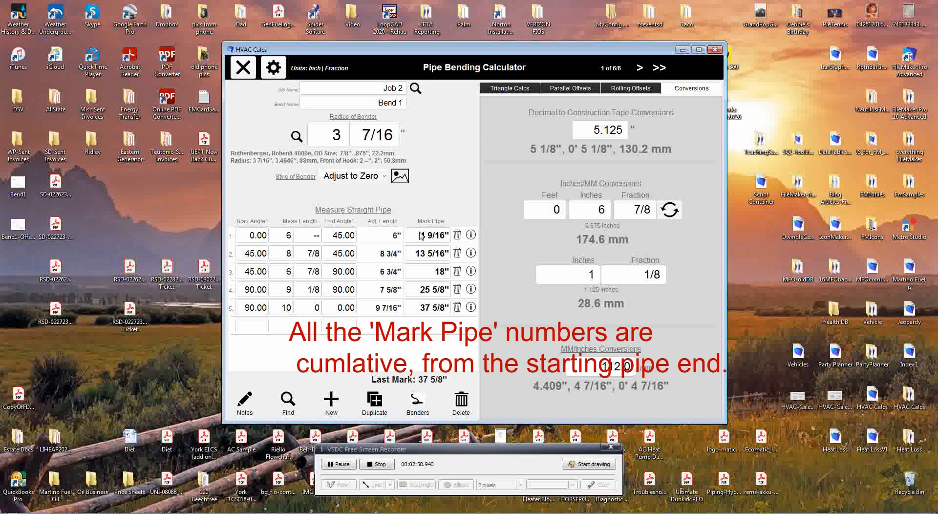
# Set the bender style to Front of Hook and open the diagram of bender styles enlarged
pyautogui.click(371, 177)
pyautogui.click(370, 181)
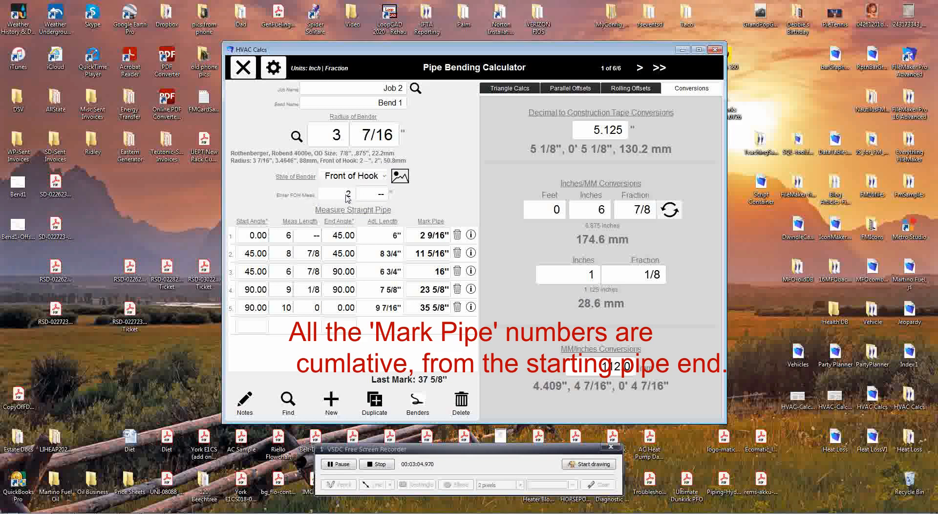
pyautogui.click(400, 175)
pyautogui.click(477, 200)
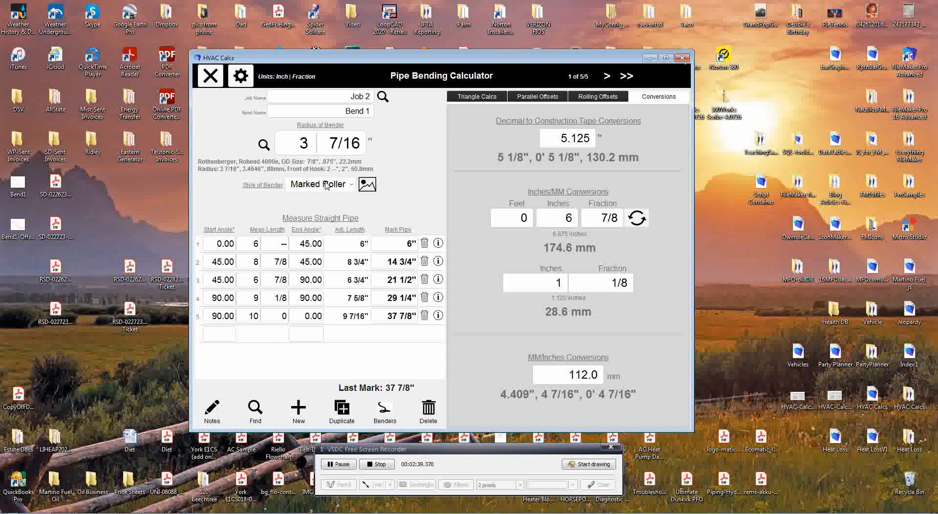
# Bring up the Bend1 drawing in Paint and arrange it side by side with the Pipe Bending Calculator window
pyautogui.moveTo(417, 62); pyautogui.dragTo(661, 58)
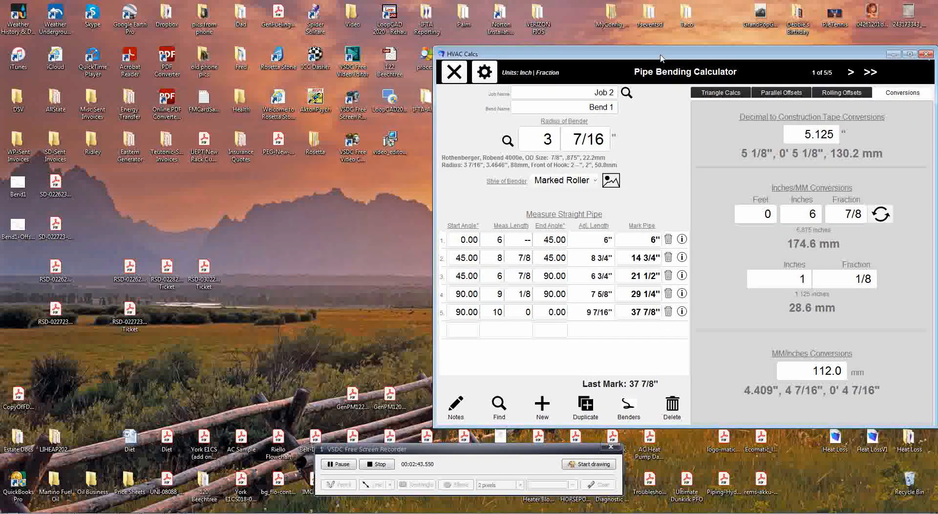
pyautogui.click(164, 513)
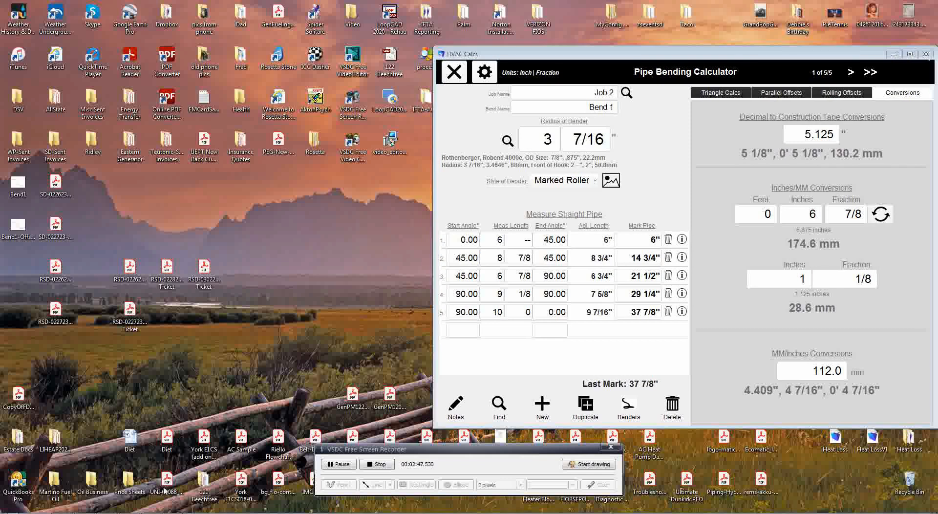
pyautogui.click(181, 476)
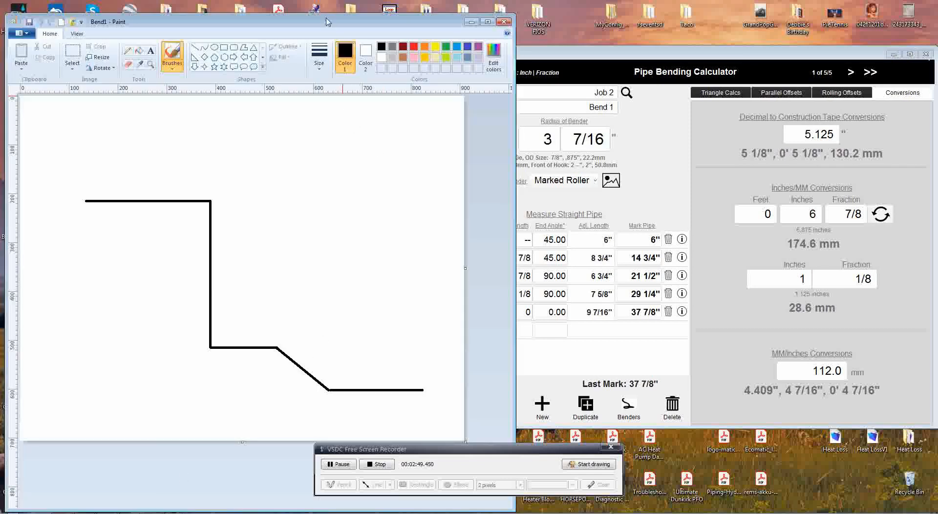
pyautogui.moveTo(516, 203); pyautogui.dragTo(461, 194)
pyautogui.moveTo(449, 192)
pyautogui.mouseDown()
pyautogui.moveTo(406, 193)
pyautogui.moveTo(430, 193)
pyautogui.mouseUp()
pyautogui.moveTo(302, 17); pyautogui.dragTo(249, 11)
pyautogui.moveTo(607, 58); pyautogui.dragTo(555, 35)
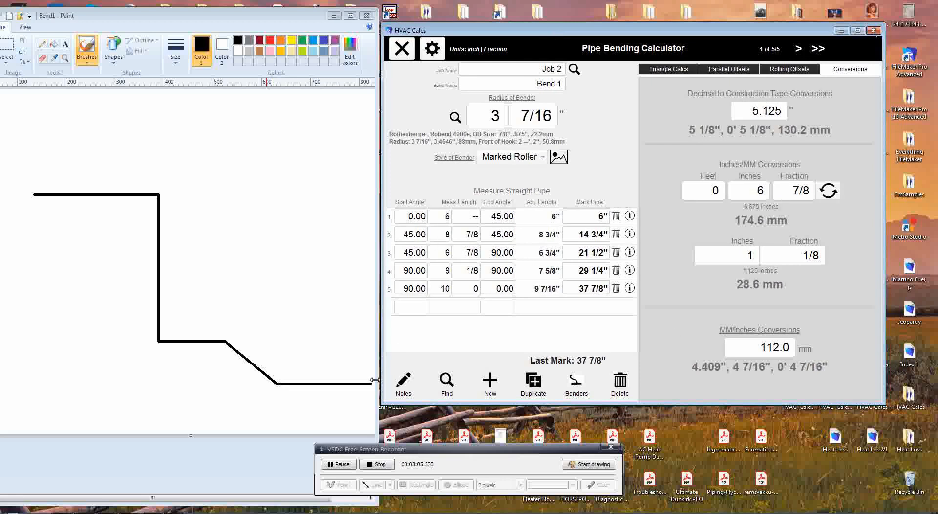
# Turn on screen drawing, trace the pipe's lower straight section in red, and circle row 1's start angle, measured length and end angle
pyautogui.click(594, 468)
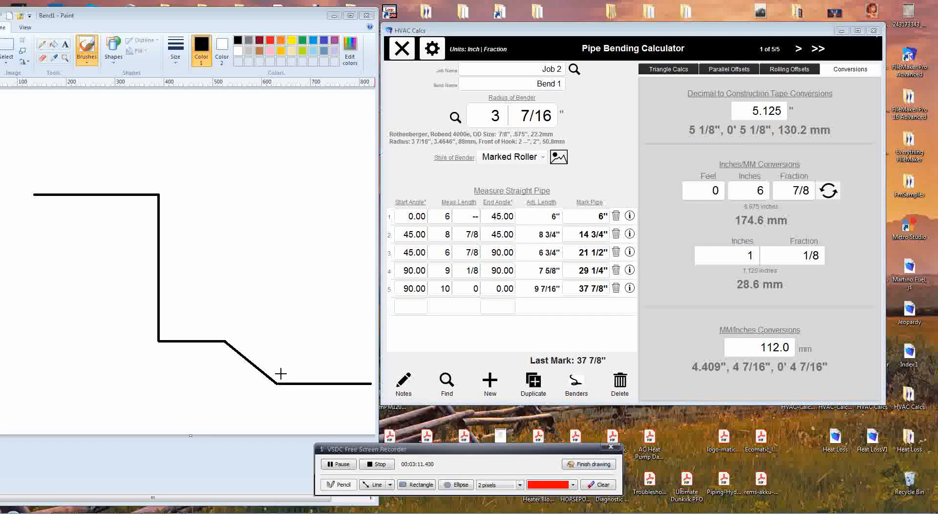
pyautogui.moveTo(281, 374); pyautogui.dragTo(360, 372)
pyautogui.moveTo(415, 204)
pyautogui.mouseDown()
pyautogui.moveTo(413, 224)
pyautogui.moveTo(428, 209)
pyautogui.moveTo(421, 204)
pyautogui.moveTo(442, 226)
pyautogui.moveTo(453, 203)
pyautogui.mouseUp()
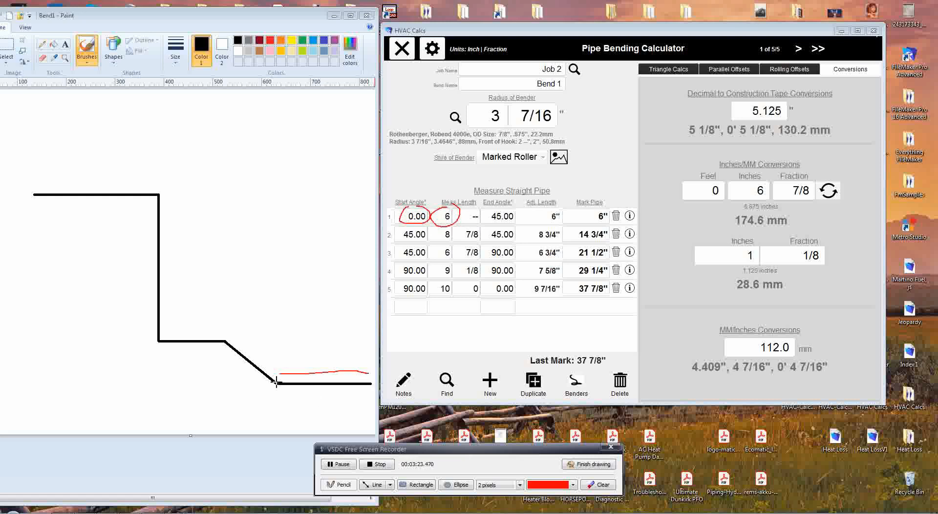
pyautogui.moveTo(514, 206)
pyautogui.mouseDown()
pyautogui.moveTo(478, 214)
pyautogui.moveTo(521, 215)
pyautogui.mouseUp()
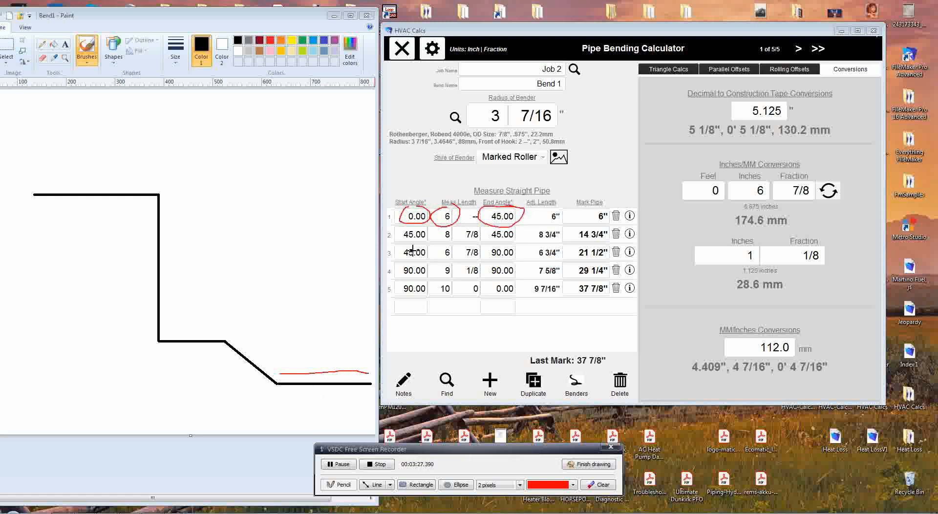
# Trace the pipe's diagonal section in red and circle row 2's start angle, measured length and end angle
pyautogui.moveTo(425, 226)
pyautogui.mouseDown()
pyautogui.moveTo(394, 235)
pyautogui.moveTo(428, 245)
pyautogui.moveTo(430, 228)
pyautogui.mouseUp()
pyautogui.moveTo(280, 373)
pyautogui.mouseDown()
pyautogui.moveTo(266, 345)
pyautogui.moveTo(238, 334)
pyautogui.mouseUp()
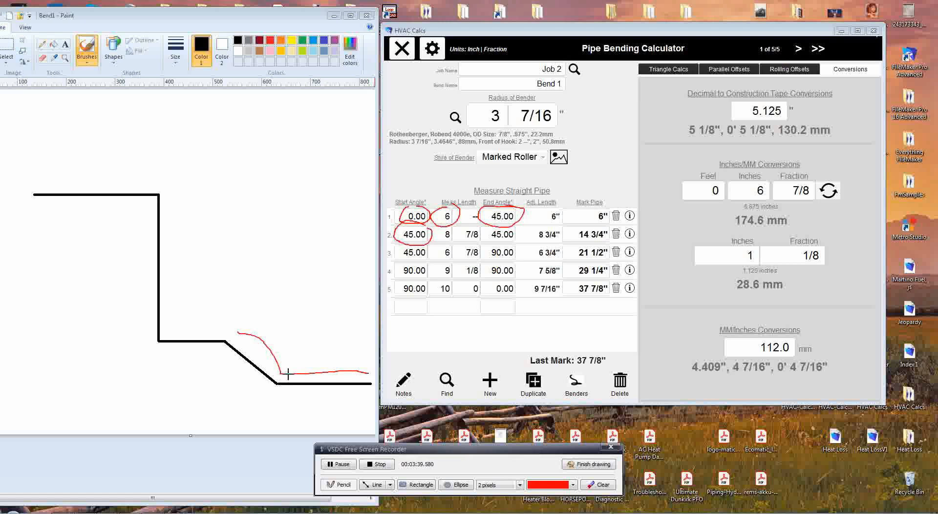
pyautogui.moveTo(282, 372); pyautogui.dragTo(237, 332)
pyautogui.moveTo(453, 228)
pyautogui.mouseDown()
pyautogui.moveTo(430, 241)
pyautogui.moveTo(460, 247)
pyautogui.moveTo(482, 229)
pyautogui.moveTo(452, 226)
pyautogui.moveTo(488, 242)
pyautogui.moveTo(518, 231)
pyautogui.moveTo(508, 227)
pyautogui.mouseUp()
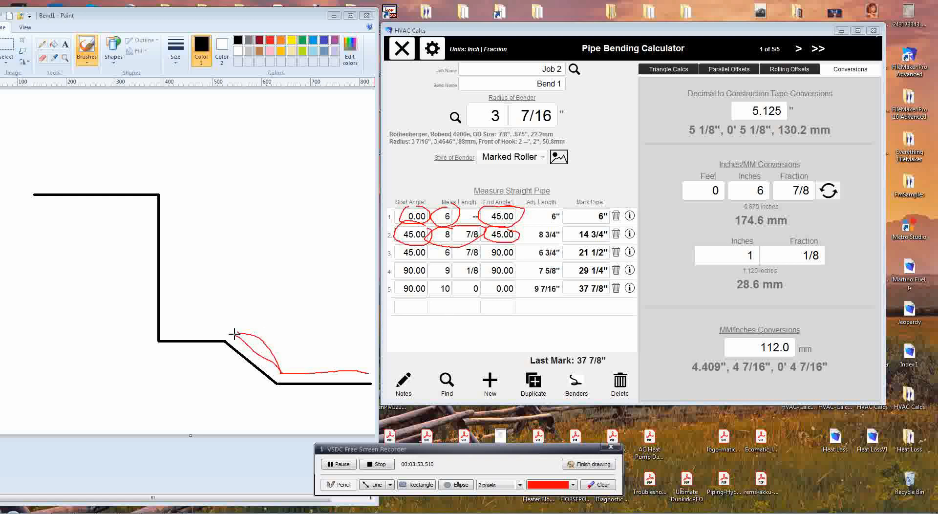
# Trace the pipe's remaining sections in red, circle row 3's start angle, and clear all the red annotations
pyautogui.moveTo(231, 331); pyautogui.dragTo(170, 328)
pyautogui.moveTo(434, 247)
pyautogui.mouseDown()
pyautogui.moveTo(389, 253)
pyautogui.moveTo(436, 249)
pyautogui.mouseUp()
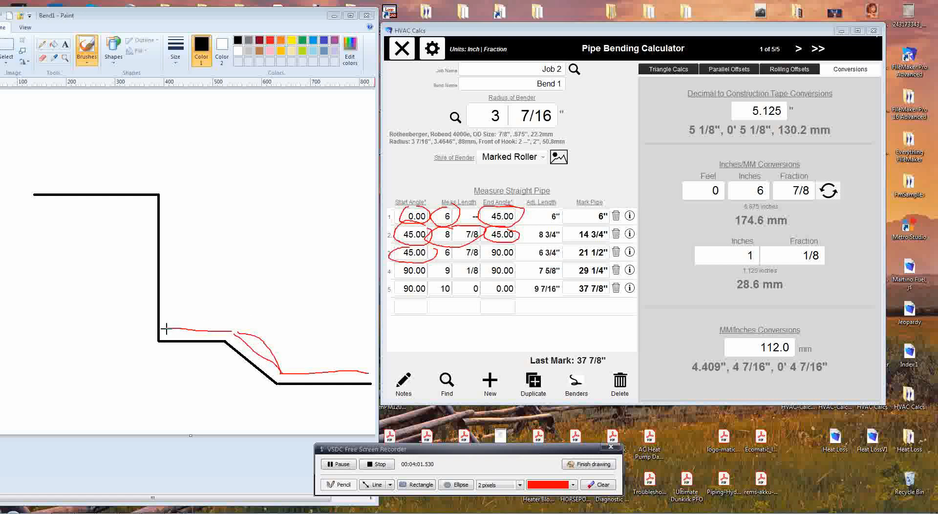
pyautogui.moveTo(170, 327); pyautogui.dragTo(170, 228)
pyautogui.moveTo(170, 224)
pyautogui.mouseDown()
pyautogui.moveTo(173, 179)
pyautogui.moveTo(36, 178)
pyautogui.mouseUp()
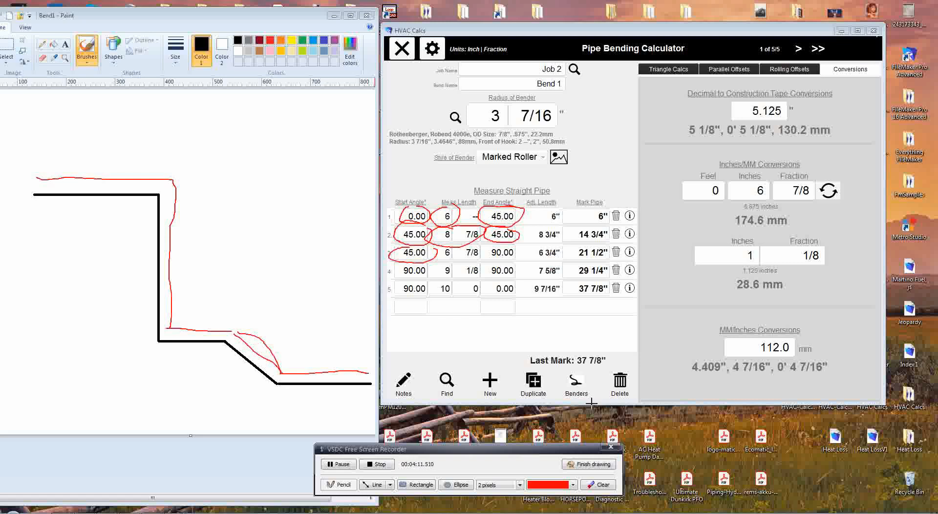
pyautogui.click(600, 485)
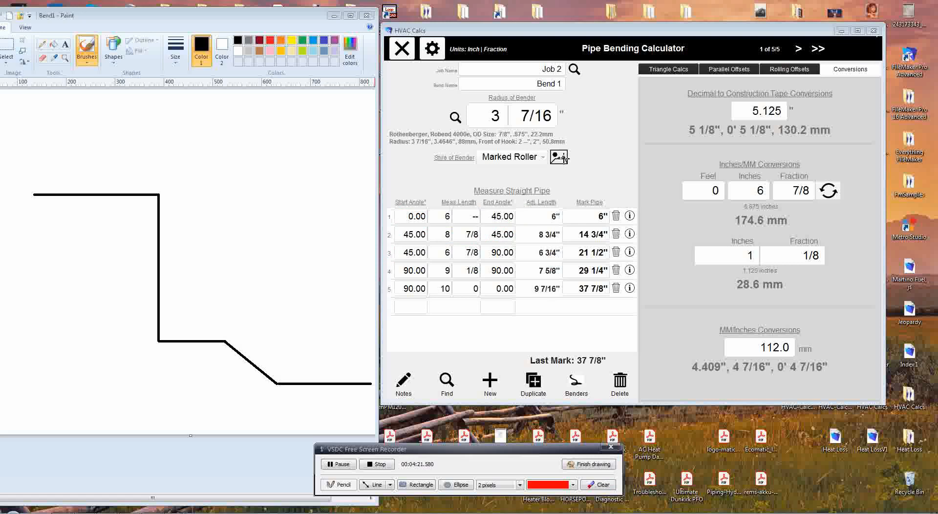
# Finish screen drawing, enlarge the bender-styles diagram, move it beside the calculator to examine the bend mark locations, and close it
pyautogui.click(589, 461)
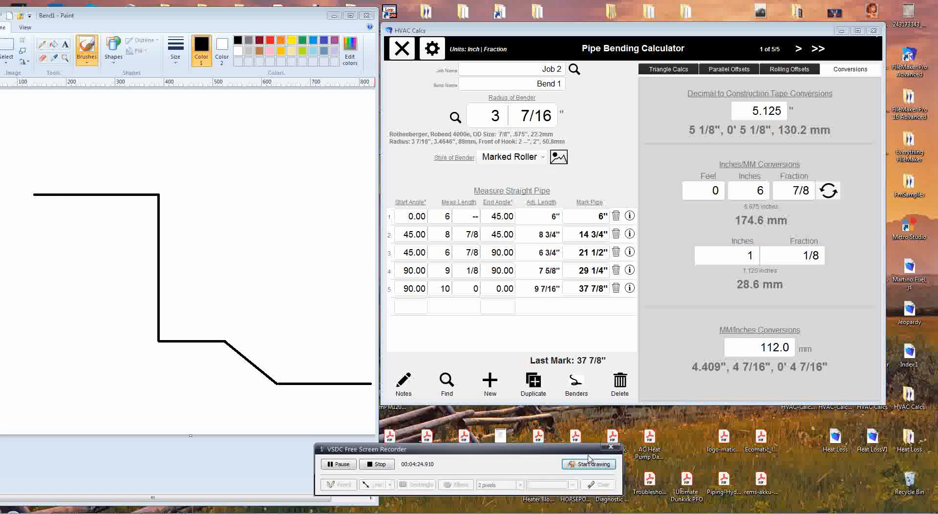
pyautogui.click(559, 159)
pyautogui.click(644, 146)
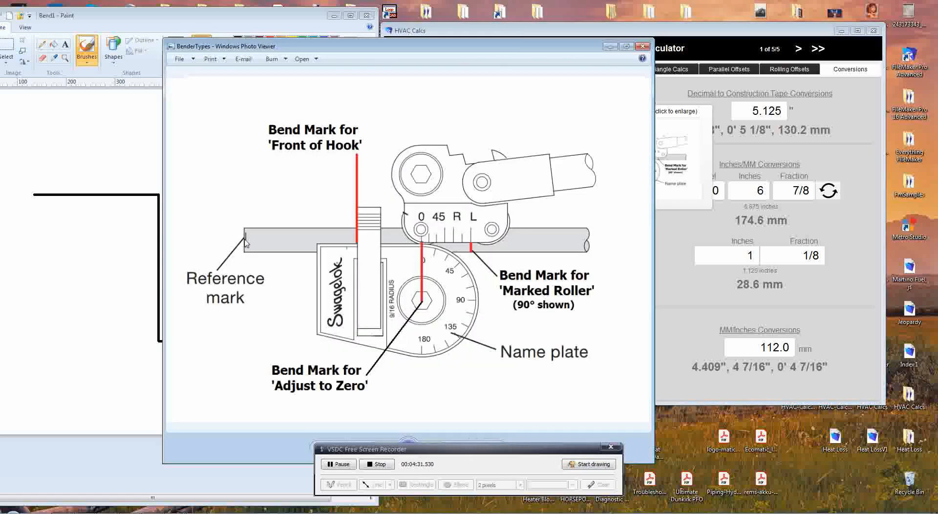
pyautogui.moveTo(496, 50); pyautogui.dragTo(316, 48)
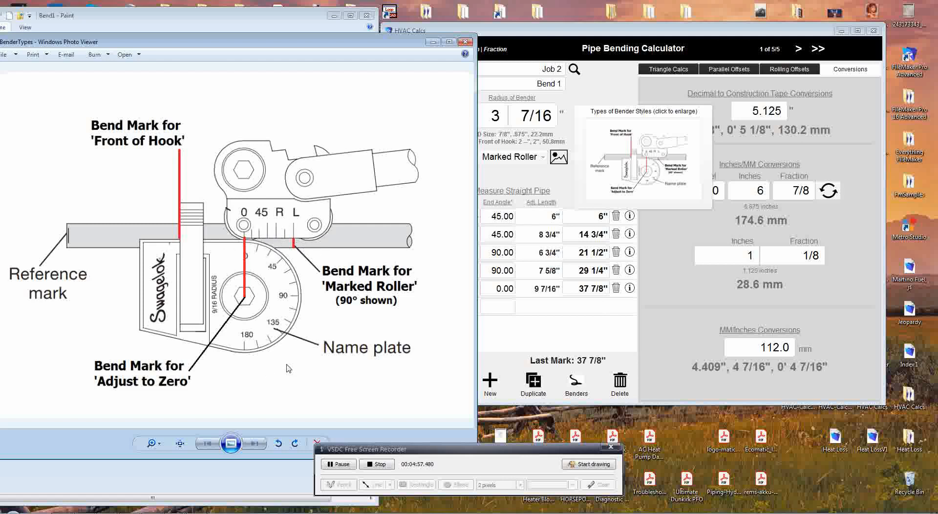
pyautogui.click(466, 43)
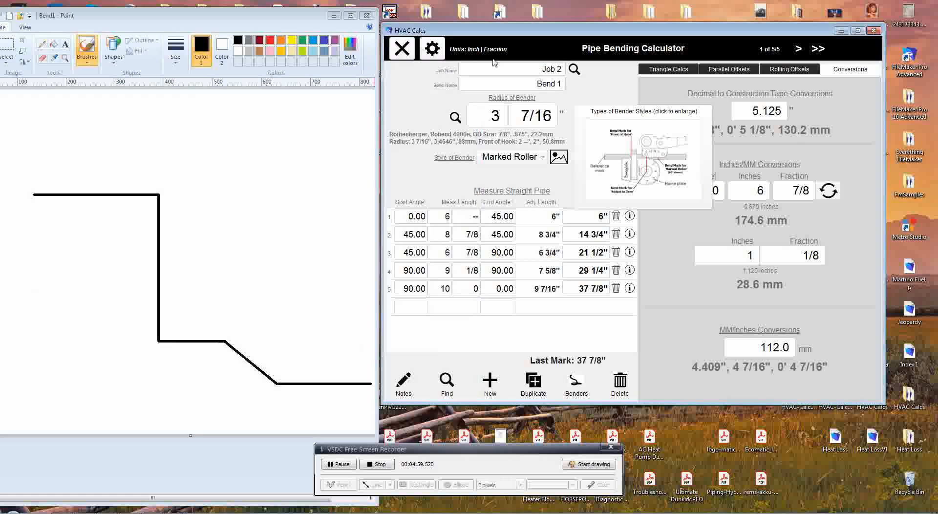
# Set the style of bender to Adjust to Zero, check its bend mark on the enlarged bender-styles diagram, and return to the calculator
pyautogui.click(541, 157)
pyautogui.click(512, 185)
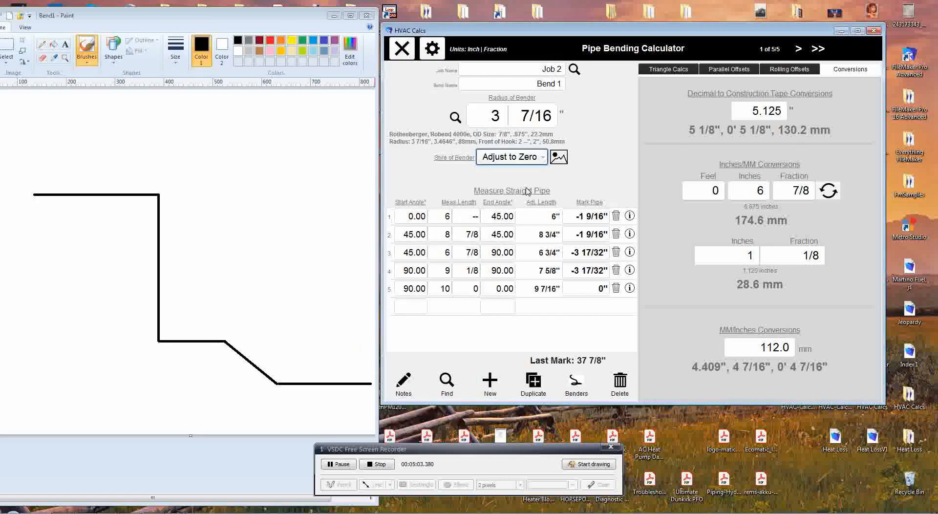
pyautogui.click(561, 159)
pyautogui.click(618, 156)
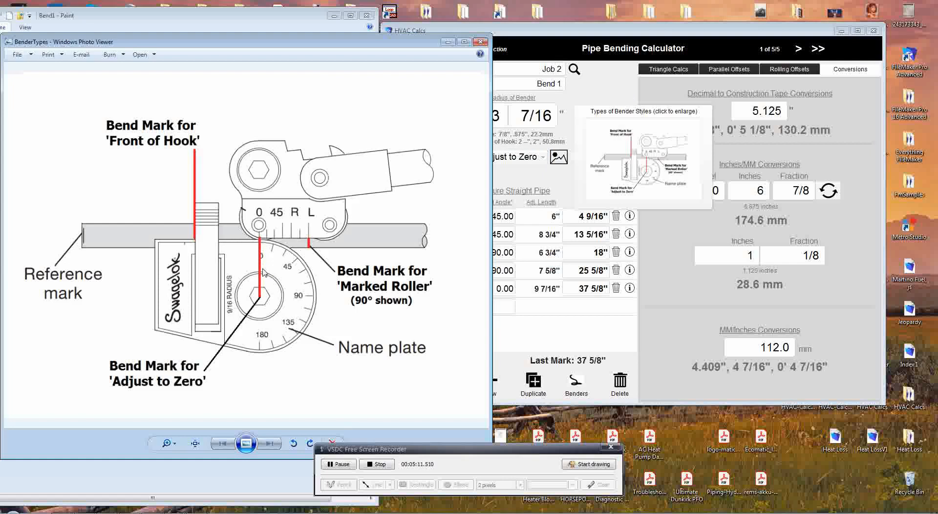
pyautogui.click(534, 179)
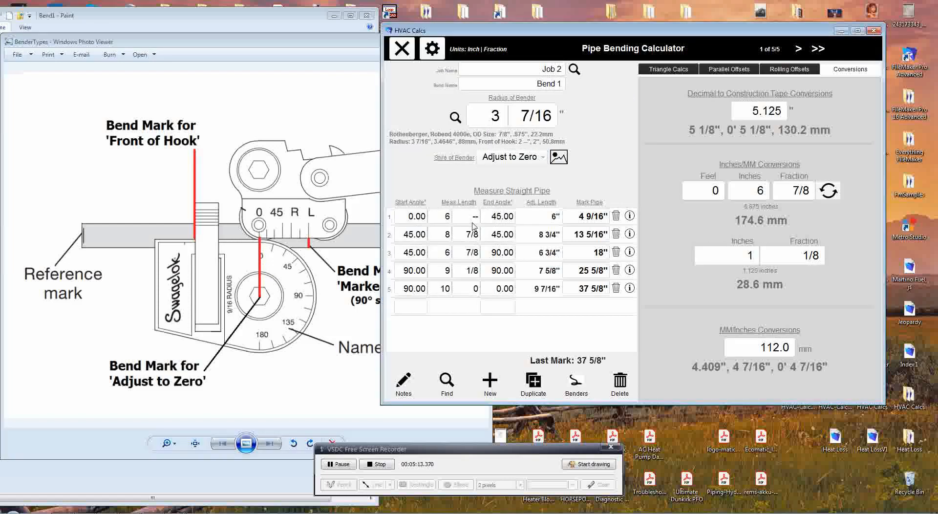
# Compare the Mark Pipe values by switching the style of bender to Marked Roller, Adjust to Zero and Front of Hook
pyautogui.click(508, 157)
pyautogui.click(511, 171)
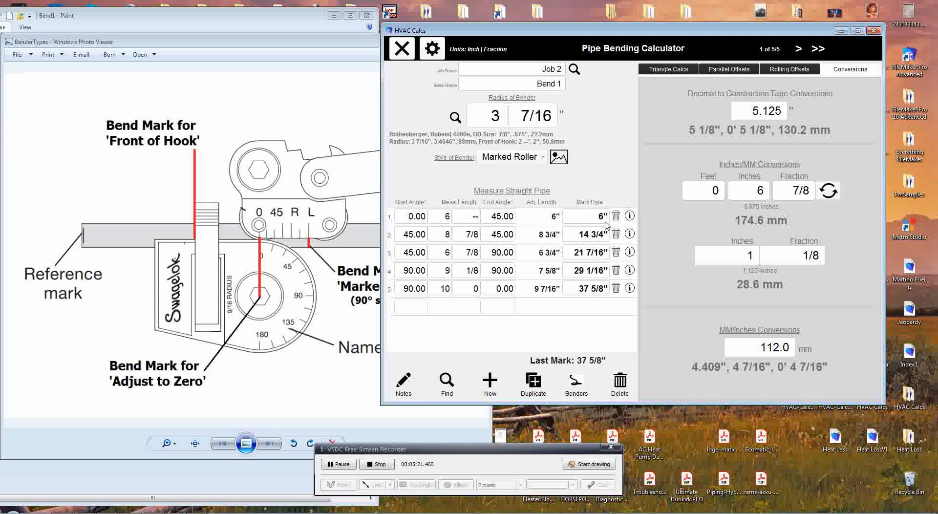
pyautogui.click(525, 163)
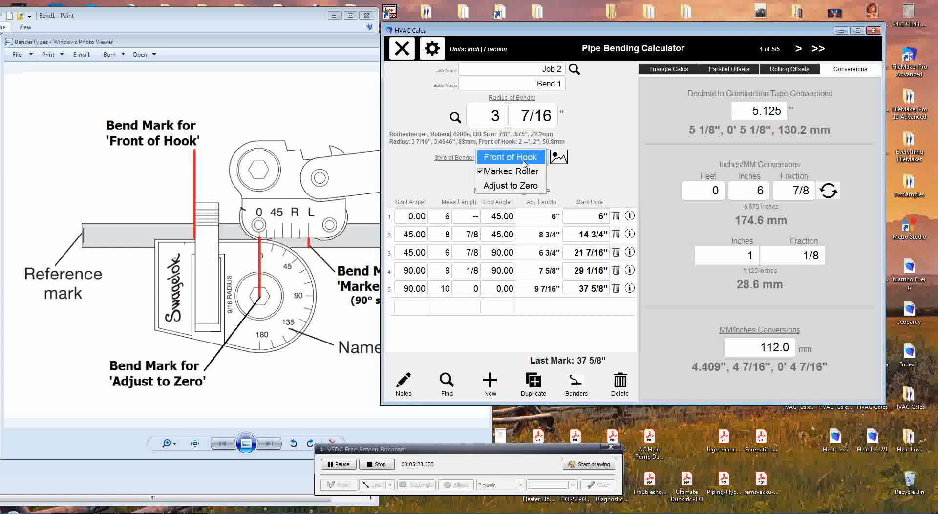
pyautogui.click(526, 188)
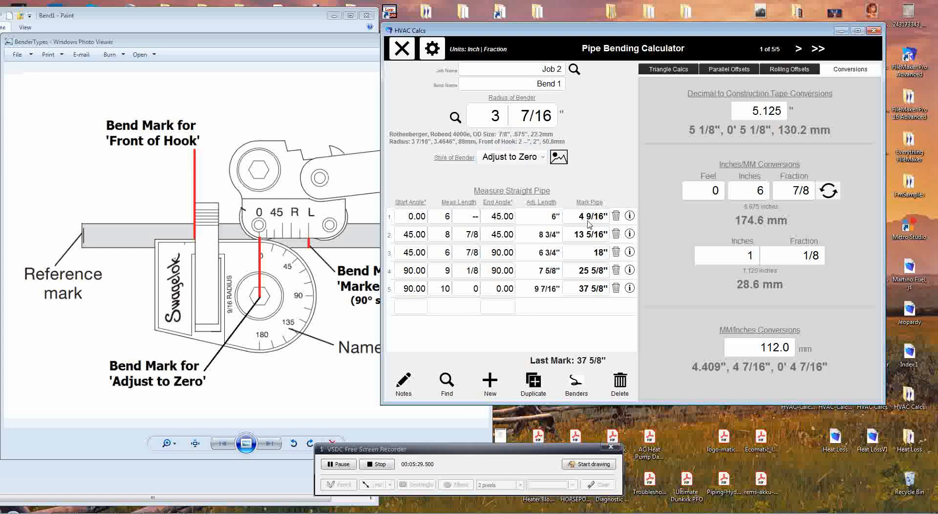
pyautogui.click(511, 158)
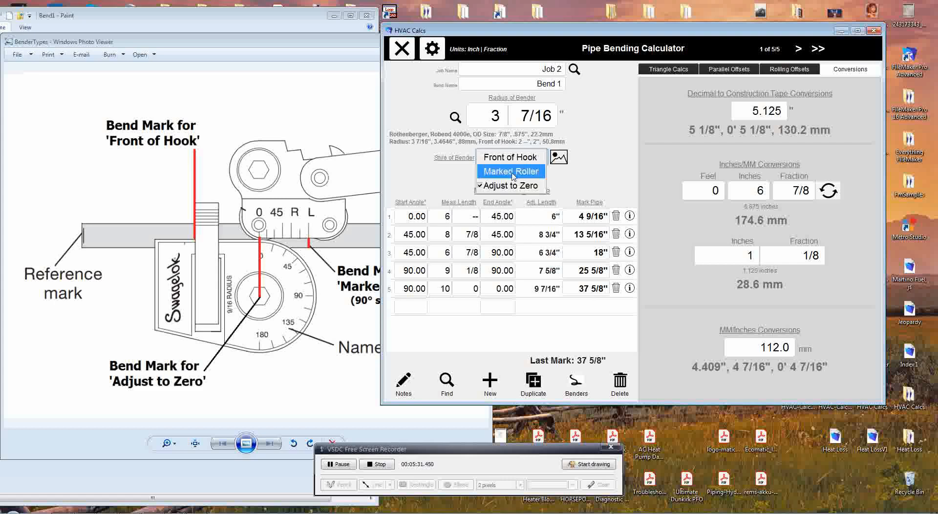
pyautogui.click(517, 159)
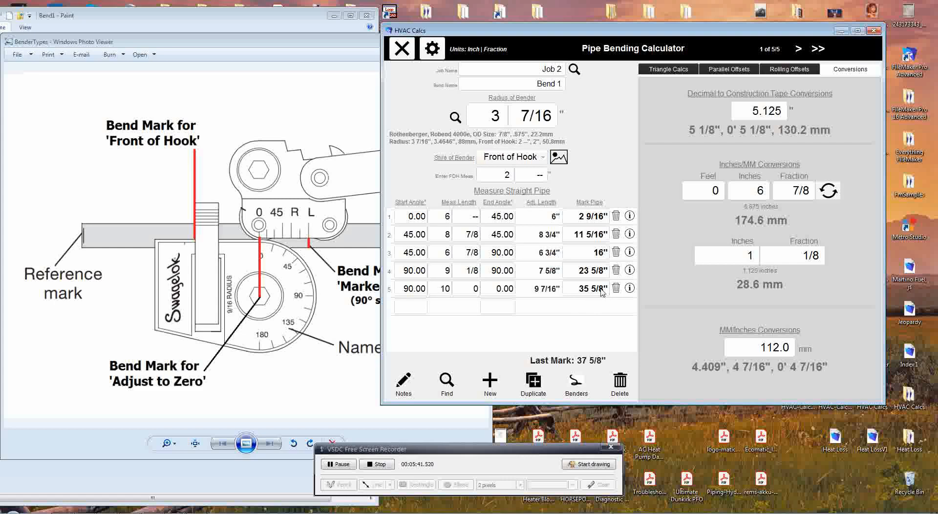
# Switch the style of bender to Marked Roller, return it to Adjust to Zero, and close the enlarged bender-styles diagram
pyautogui.click(516, 158)
pyautogui.click(517, 172)
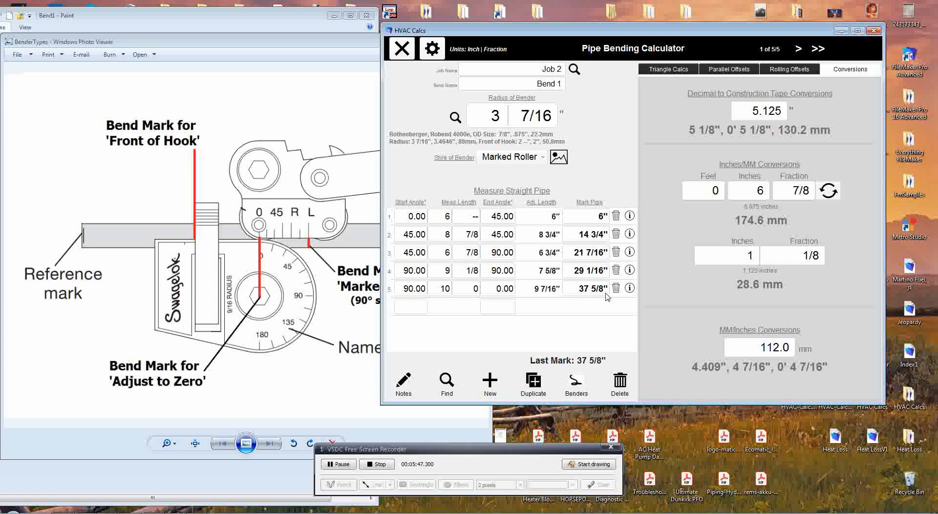
pyautogui.click(525, 161)
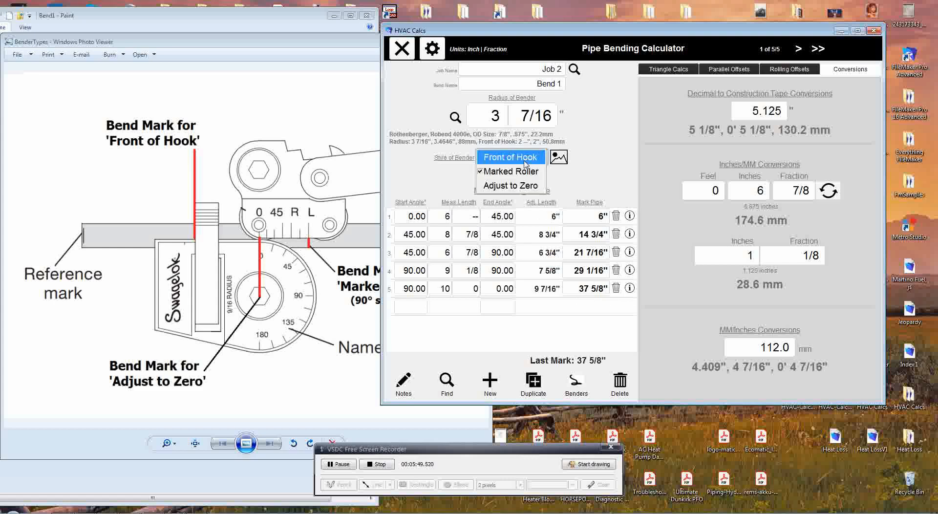
pyautogui.click(524, 187)
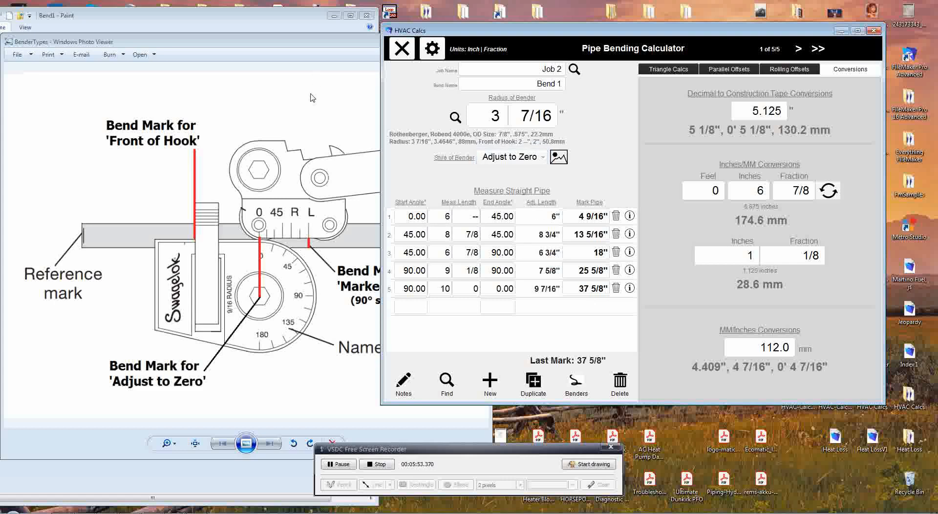
pyautogui.click(345, 43)
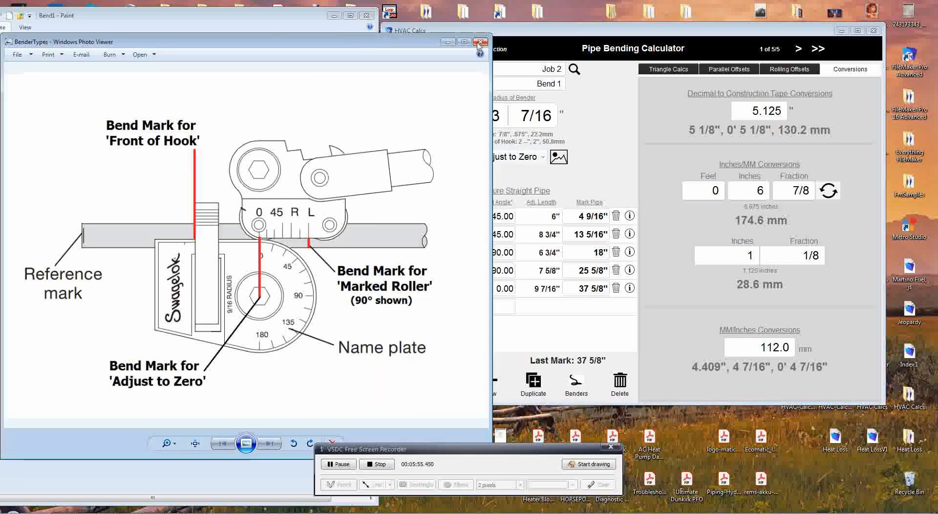
pyautogui.click(481, 41)
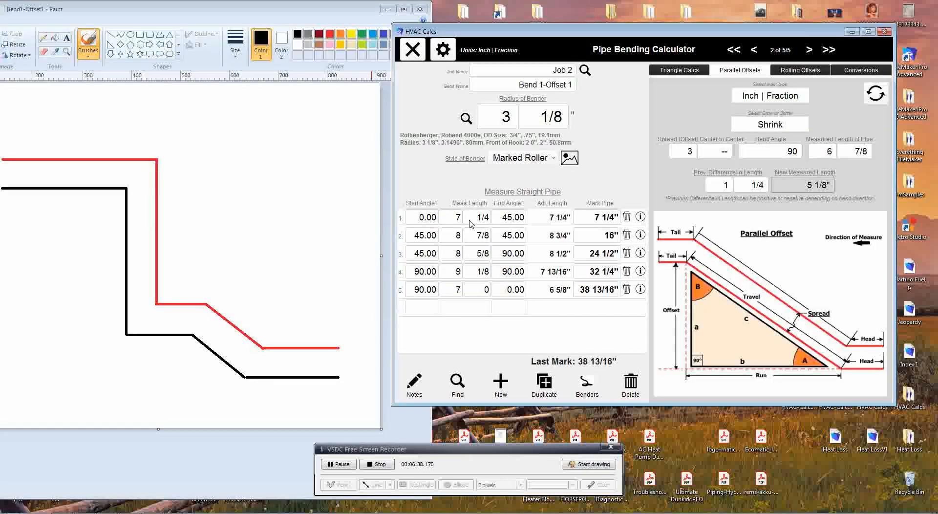
# Go back to Job 2's Bend 1 record, duplicate it, and name the copy "Bend 1 Sample Offset1"
pyautogui.click(756, 49)
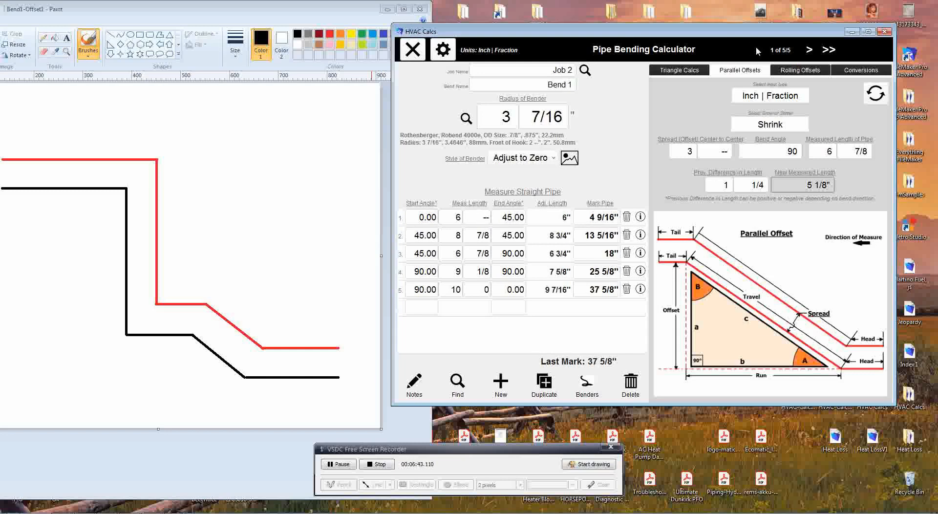
pyautogui.click(544, 384)
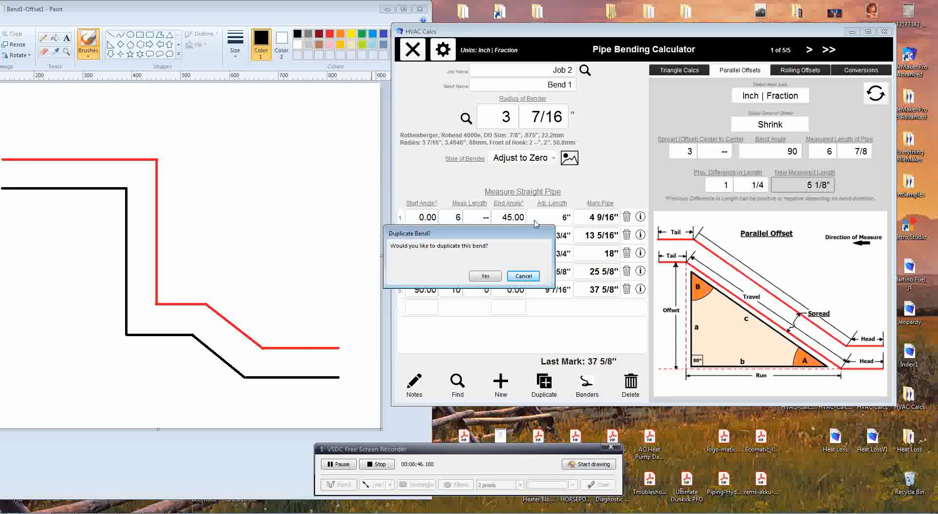
pyautogui.click(485, 276)
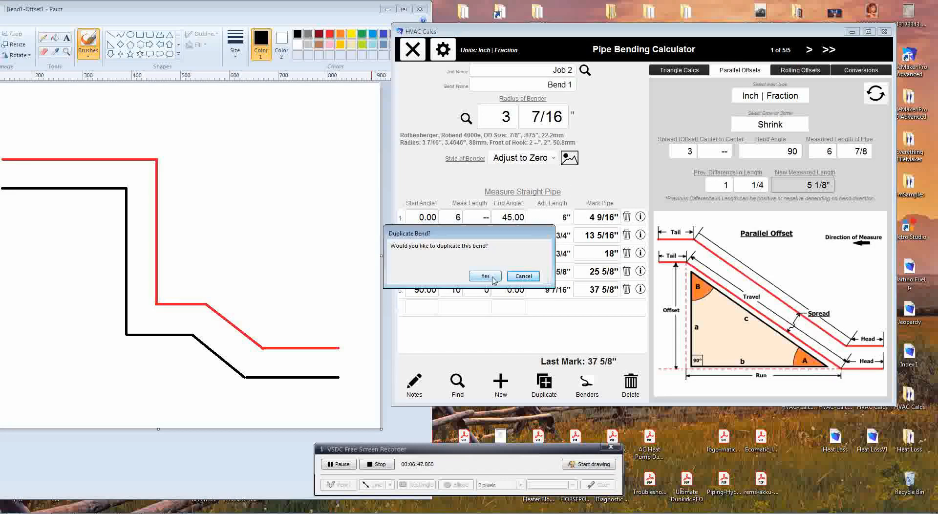
pyautogui.click(570, 85)
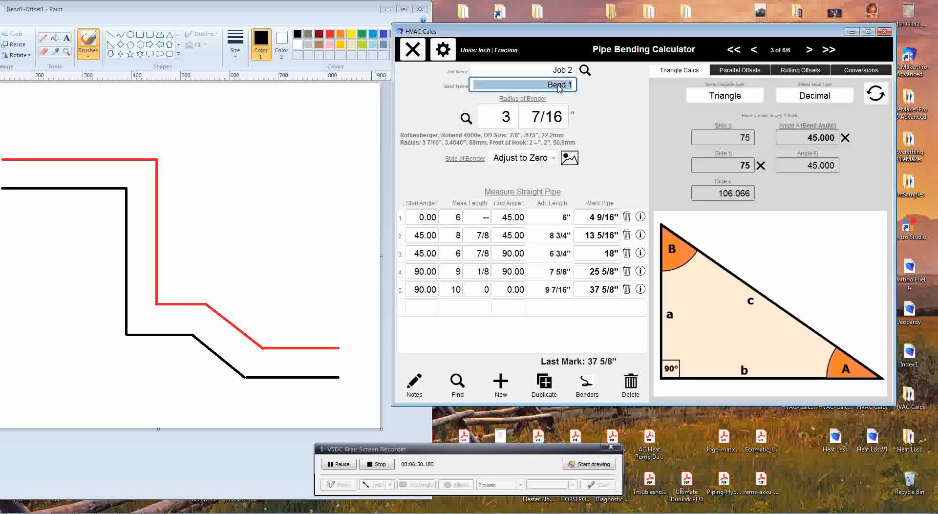
pyautogui.click(550, 85)
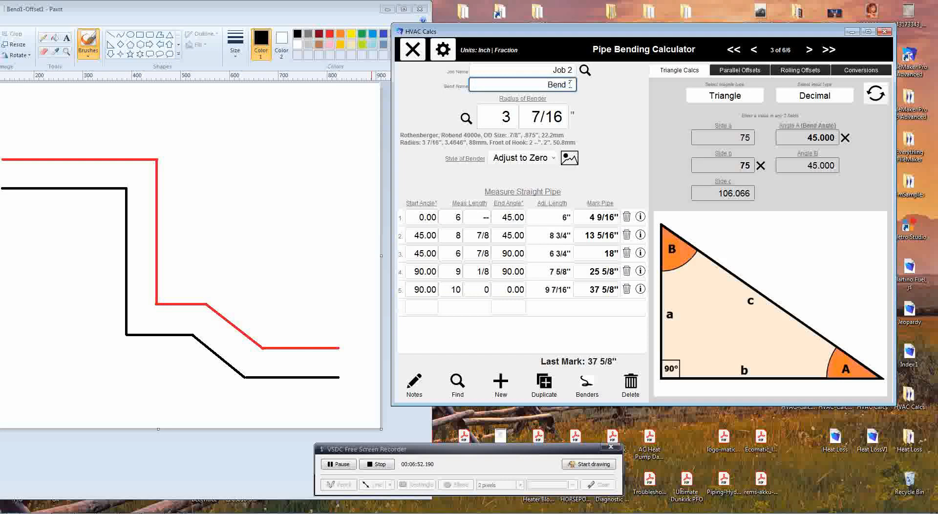
pyautogui.write('Sample Offset1')
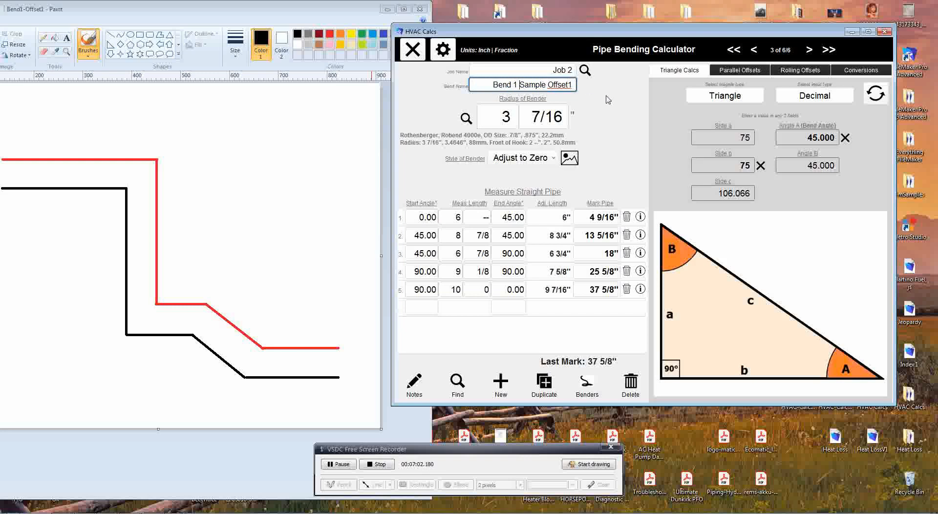
pyautogui.click(630, 148)
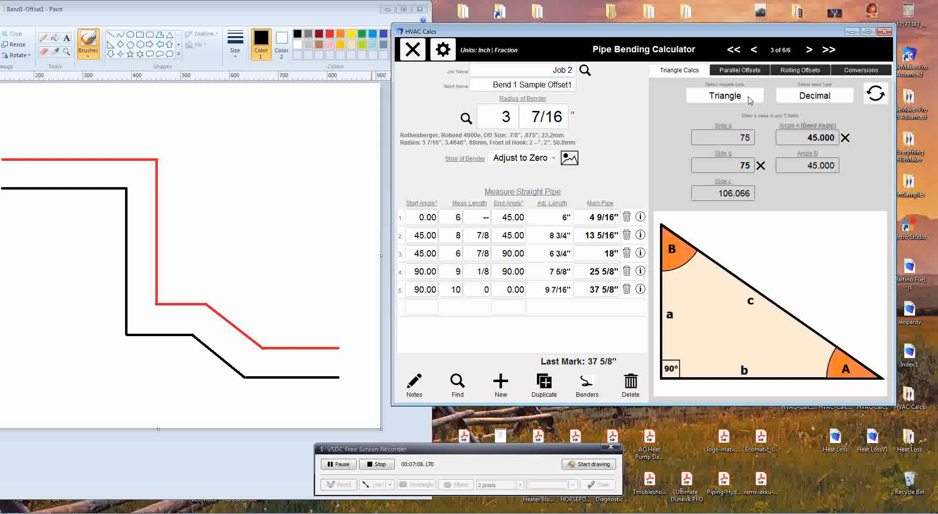
# Show the Parallel Offsets calculator and mark in black the ends of both pipes' lower straight sections using screen drawing
pyautogui.click(743, 72)
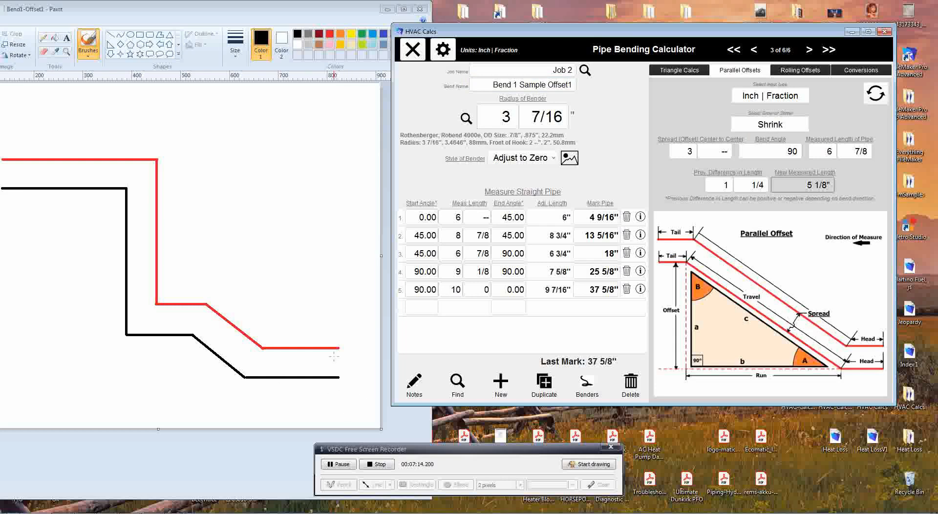
pyautogui.click(584, 466)
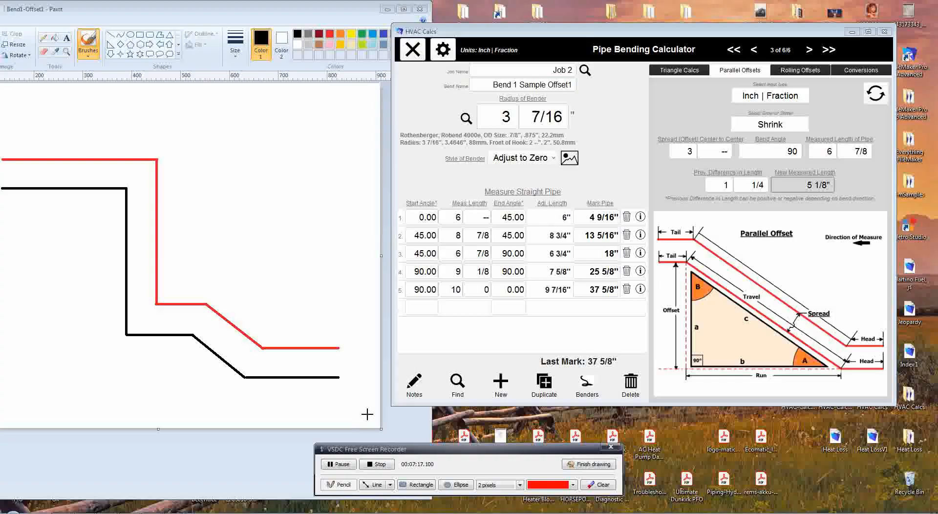
pyautogui.click(550, 485)
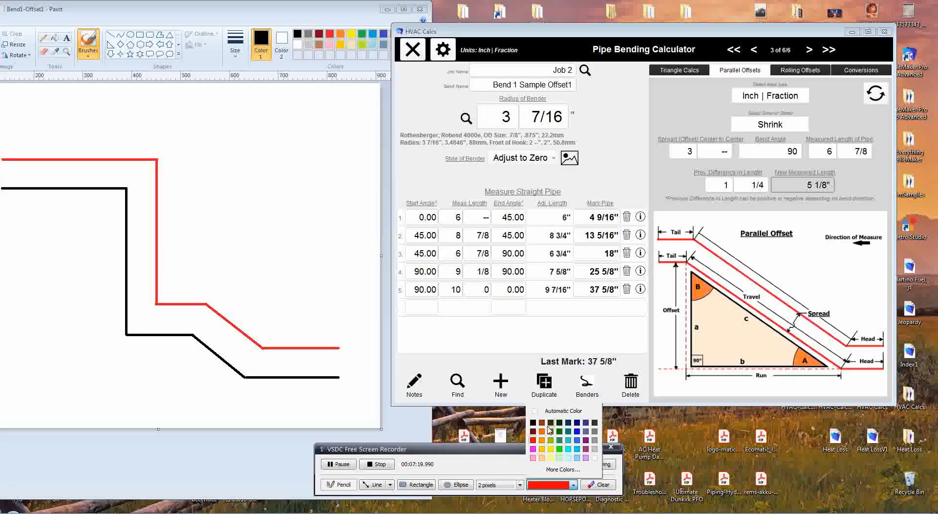
pyautogui.click(532, 423)
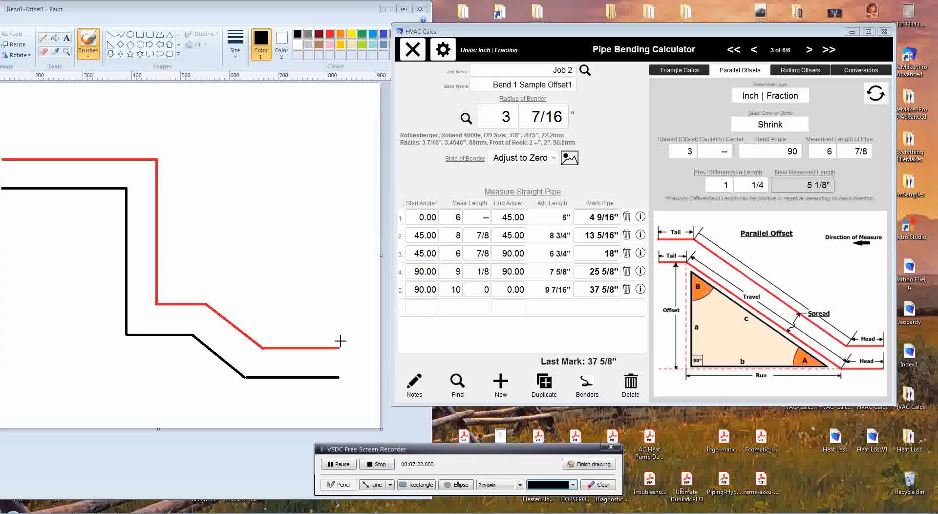
pyautogui.moveTo(340, 337); pyautogui.dragTo(340, 357)
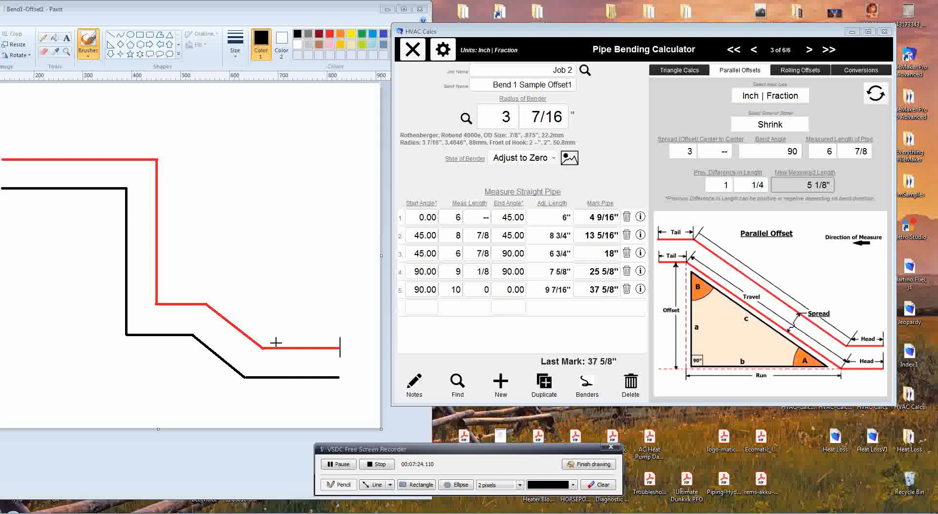
pyautogui.moveTo(265, 336); pyautogui.dragTo(250, 394)
pyautogui.moveTo(339, 371); pyautogui.dragTo(341, 394)
pyautogui.click(599, 466)
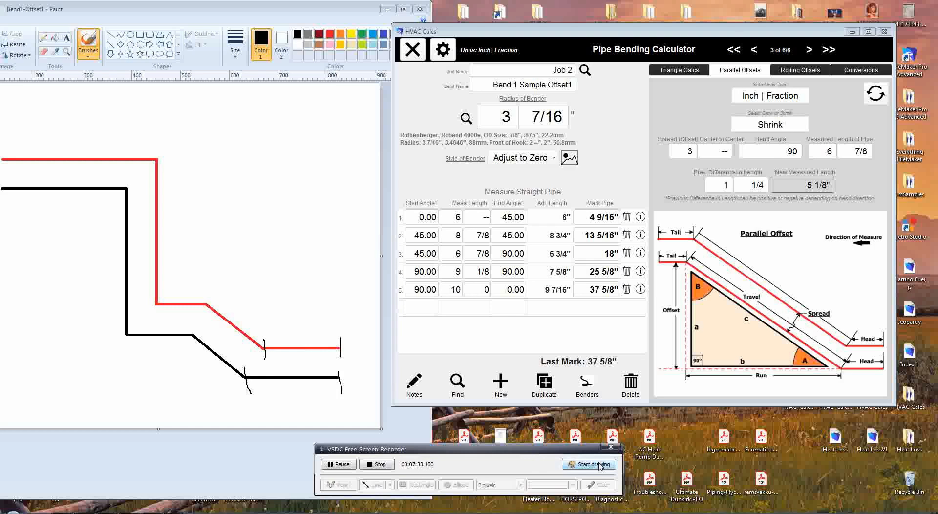
# Calculate the parallel offset with Shrink, a bend angle of 45, and a measured pipe length of 6 inches without a fraction
pyautogui.click(778, 129)
pyautogui.click(773, 139)
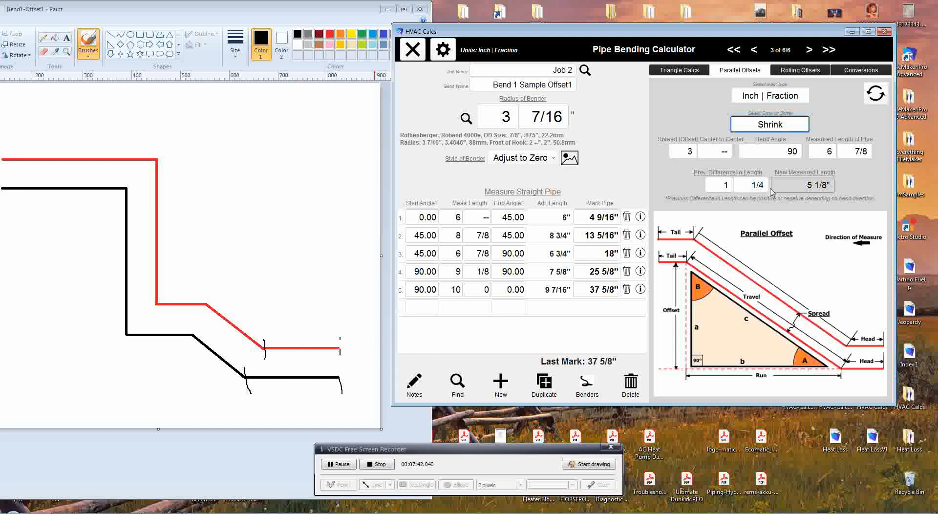
pyautogui.click(786, 155)
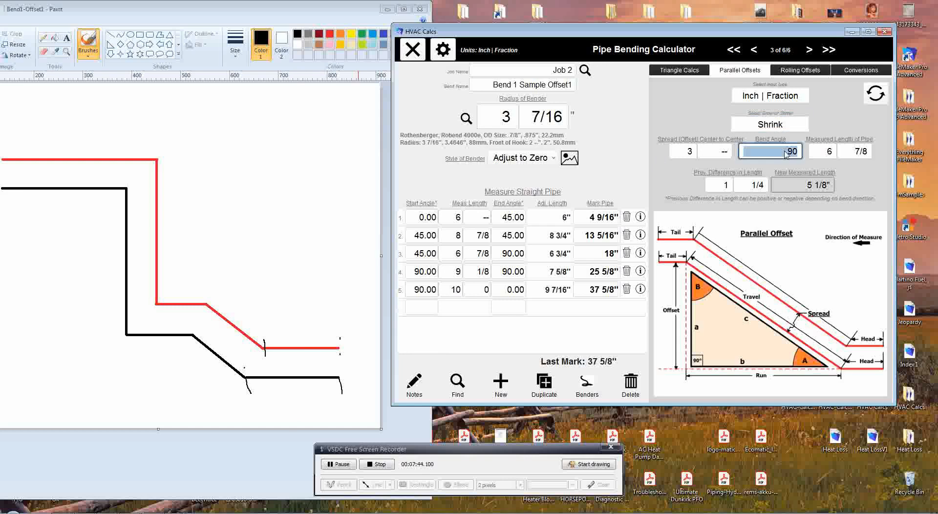
pyautogui.write('45')
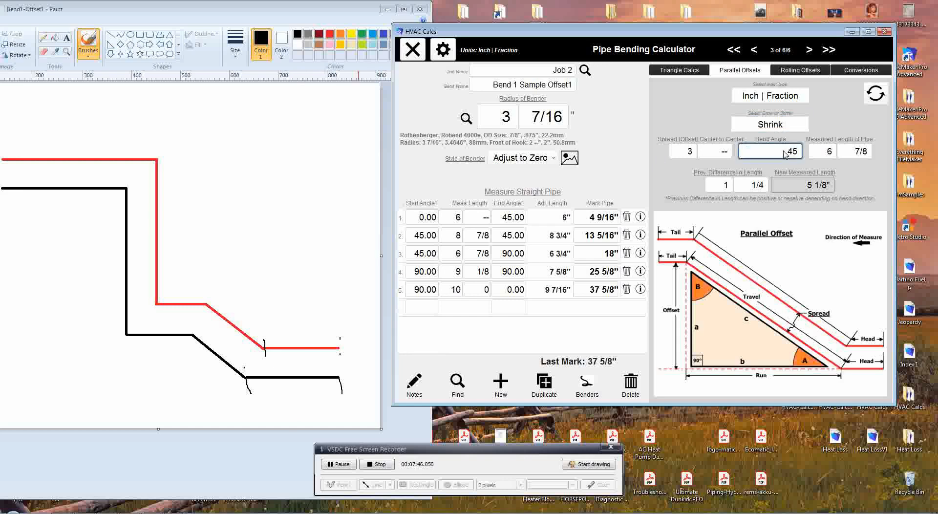
pyautogui.press('Tab')
pyautogui.press('Tab')
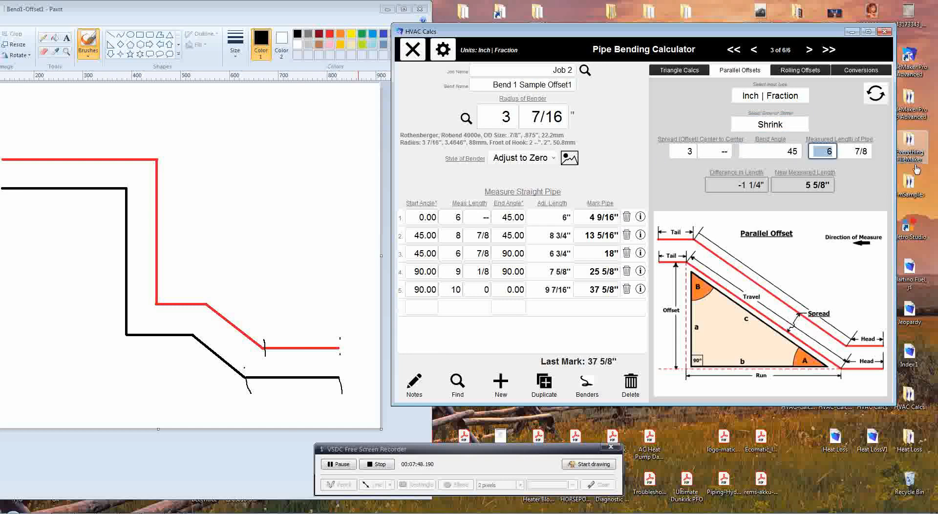
pyautogui.click(860, 151)
pyautogui.click(849, 147)
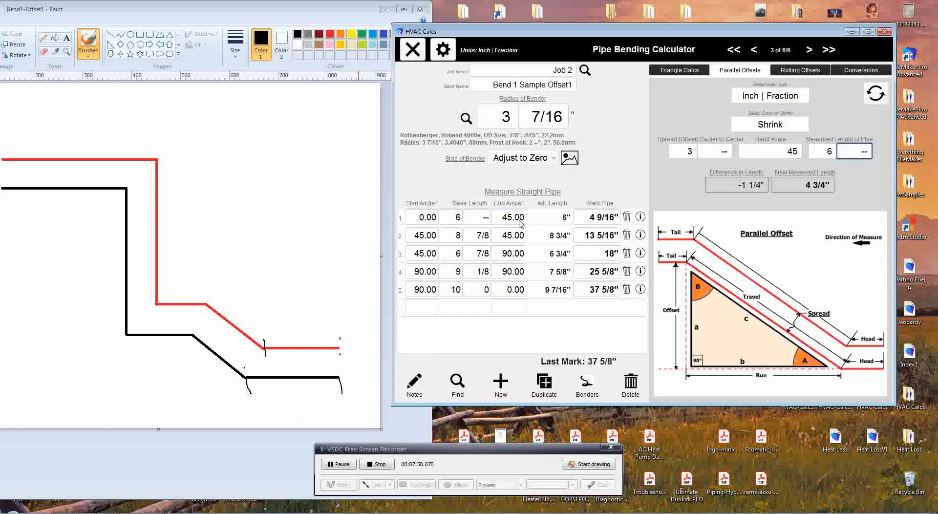
# Set the measured length of the first straight-pipe row to 4 3/4 inches
pyautogui.click(847, 122)
pyautogui.click(458, 219)
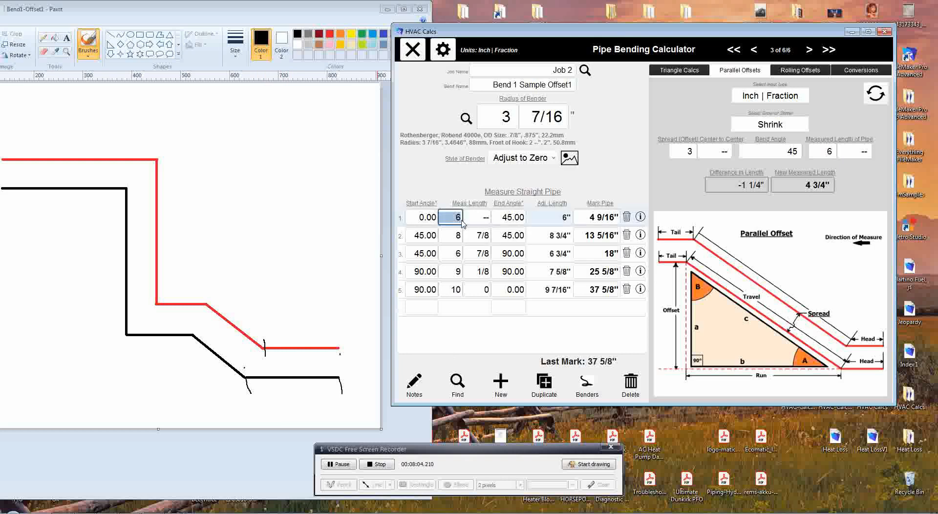
pyautogui.write('4')
pyautogui.click(480, 218)
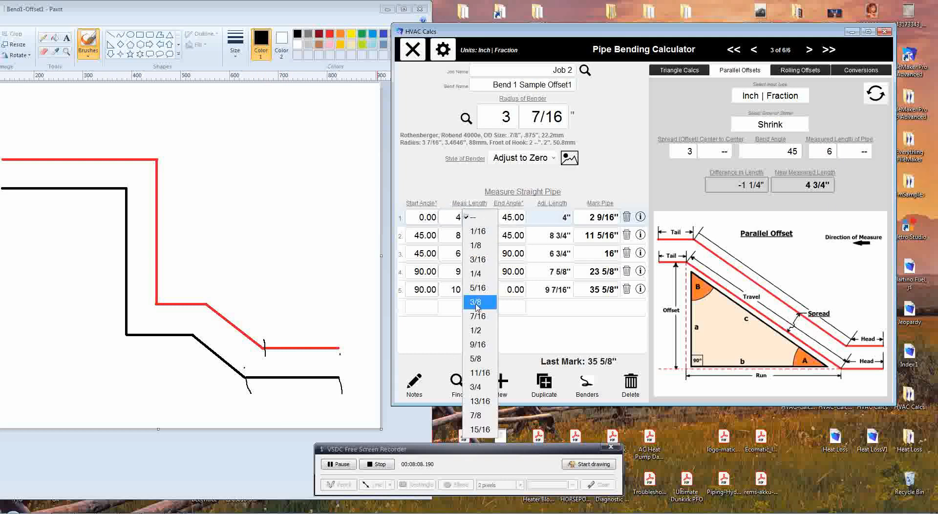
pyautogui.click(476, 389)
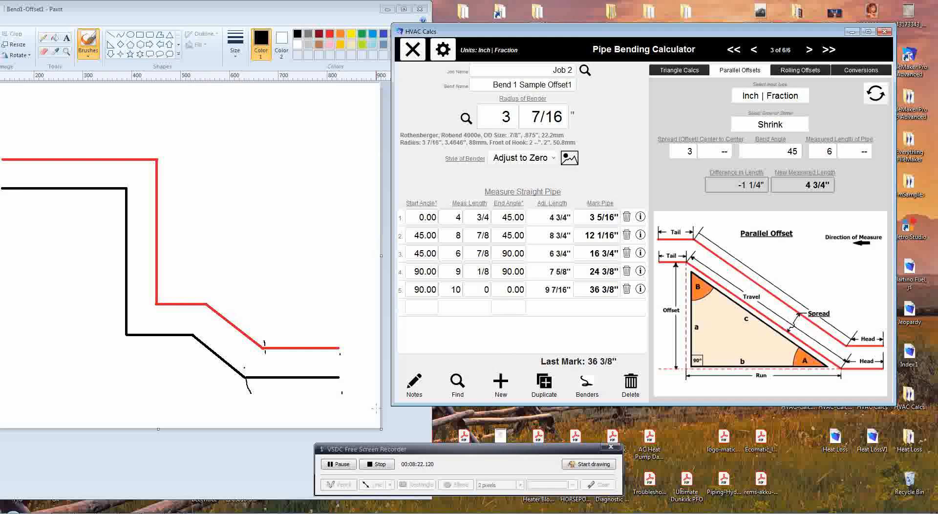
# Mark in black both ends of the red pipe's short horizontal section between its vertical and sloped parts using screen drawing
pyautogui.click(596, 466)
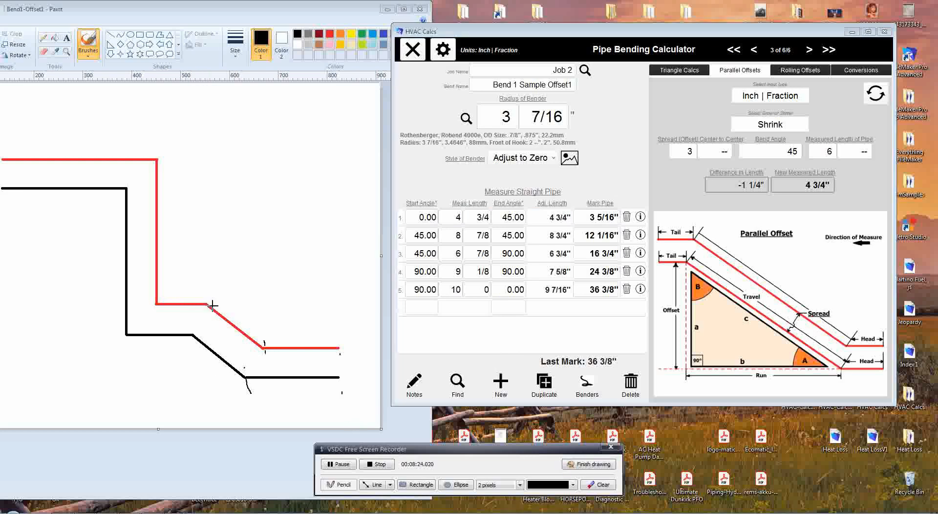
pyautogui.moveTo(211, 294); pyautogui.dragTo(193, 313)
pyautogui.moveTo(271, 335); pyautogui.dragTo(251, 353)
pyautogui.click(611, 488)
pyautogui.moveTo(204, 295); pyautogui.dragTo(204, 315)
pyautogui.moveTo(175, 296); pyautogui.dragTo(175, 309)
pyautogui.click(597, 465)
# Calculate the parallel offset with Shrink, a bend angle of 90, a measured pipe length of 6 7/8 and a previous difference of 1 1/4
pyautogui.click(788, 151)
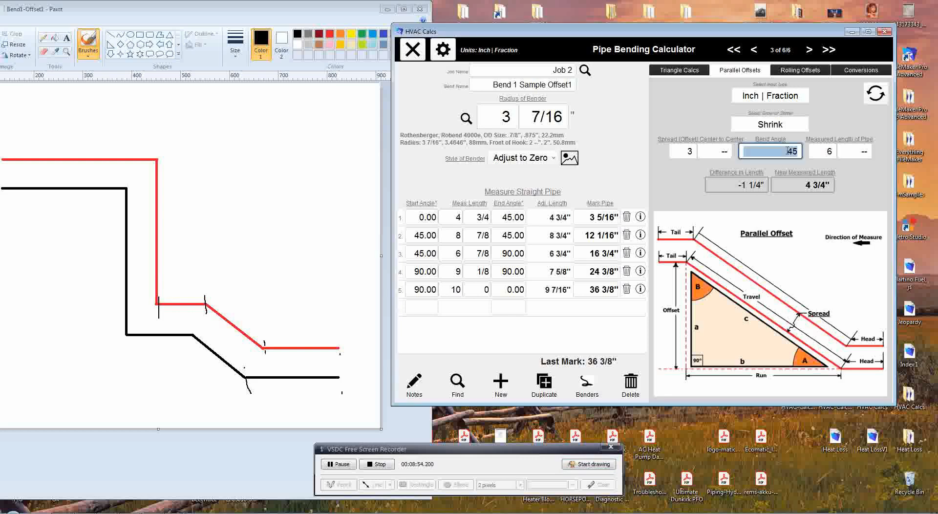
pyautogui.write('90')
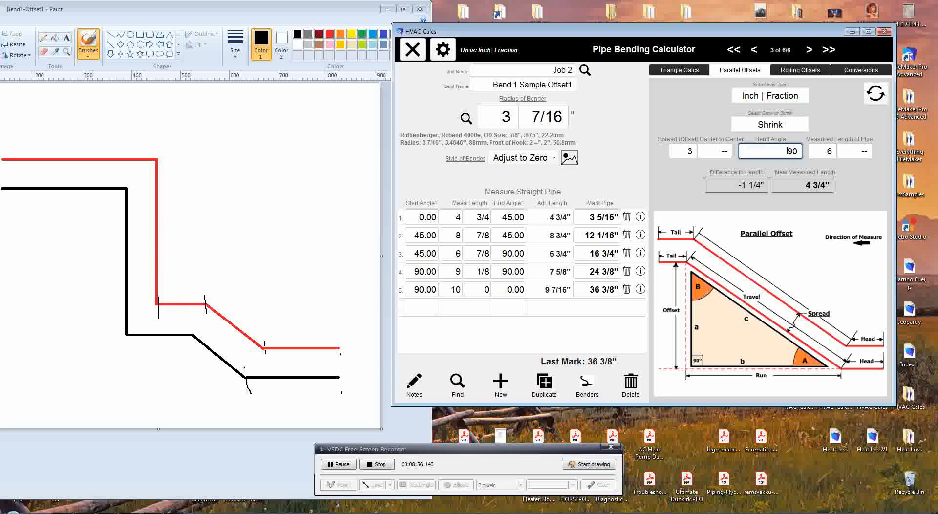
pyautogui.press('Return')
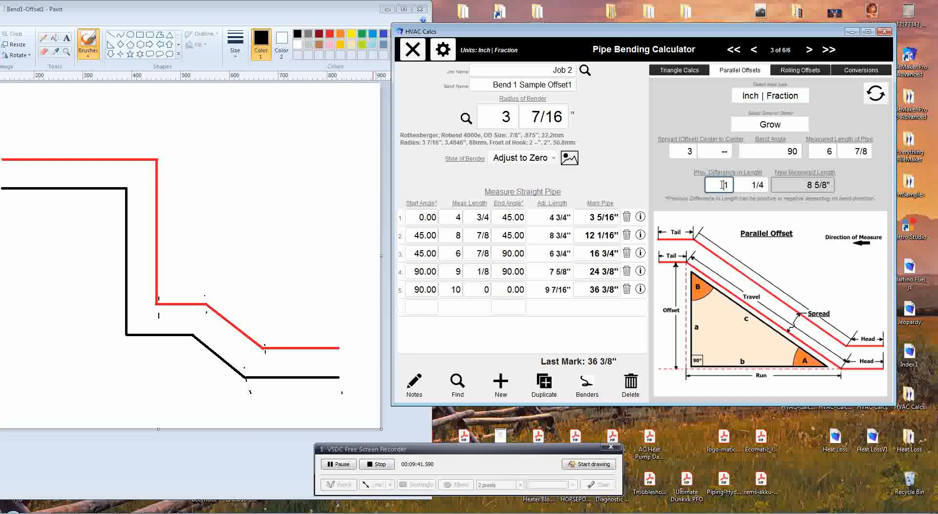
pyautogui.click(771, 126)
pyautogui.click(760, 138)
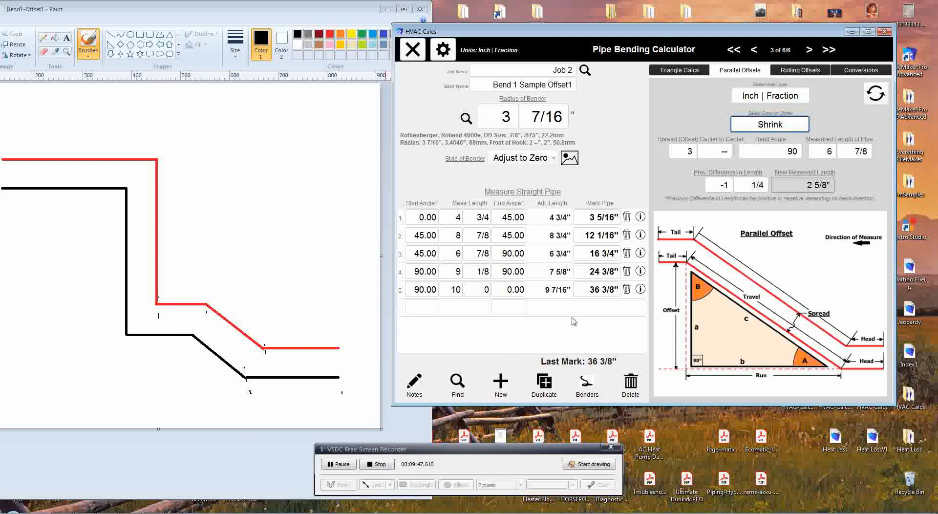
pyautogui.click(723, 184)
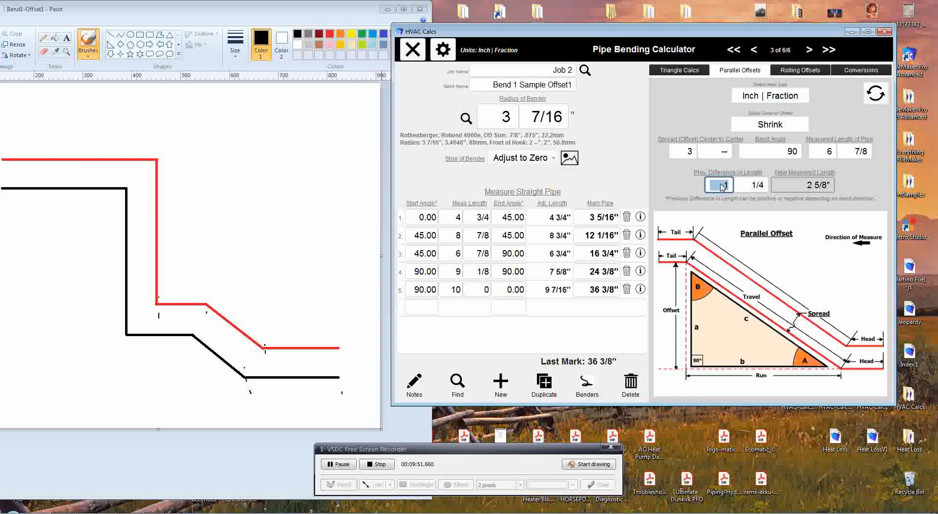
pyautogui.click(723, 186)
pyautogui.click(680, 186)
# Draw black marks where both pipes' slopes meet their short horizontal sections, with an arrow pointing left above the red pipe
pyautogui.moveTo(208, 289); pyautogui.dragTo(193, 341)
pyautogui.moveTo(204, 284)
pyautogui.mouseDown()
pyautogui.moveTo(179, 283)
pyautogui.moveTo(189, 289)
pyautogui.mouseUp()
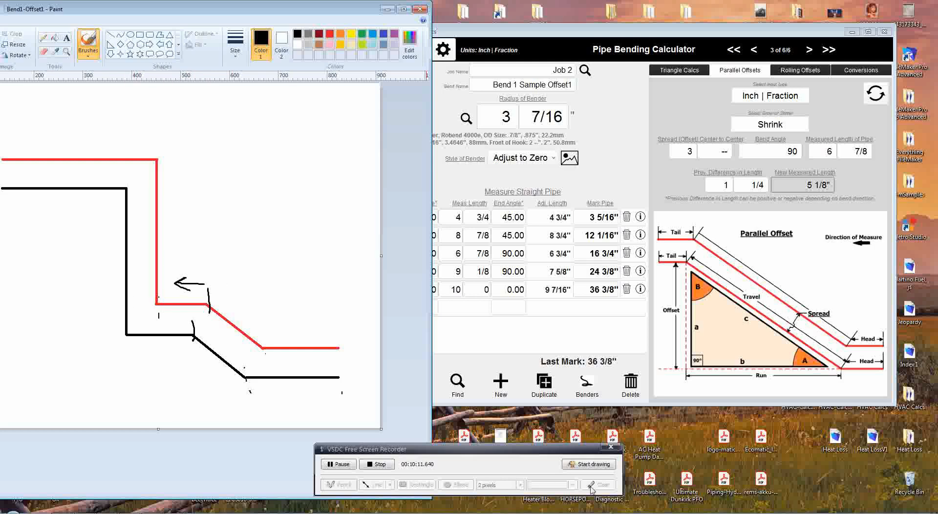
pyautogui.click(588, 467)
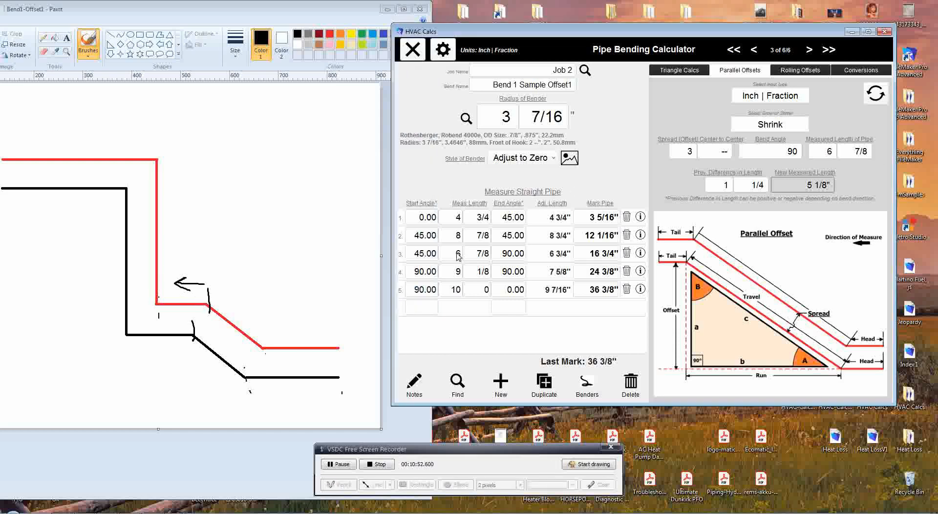
# Set the measured length of the third straight-pipe row to 5 1/8 inches
pyautogui.click(457, 254)
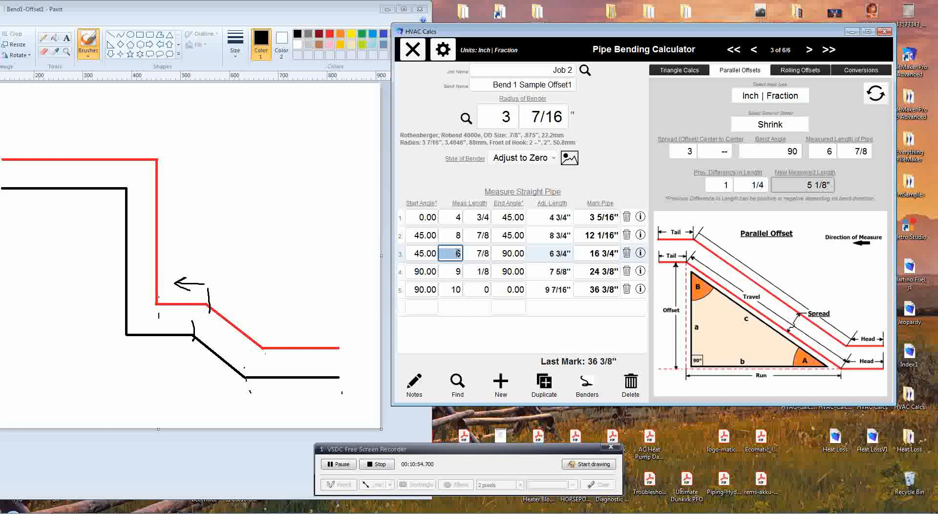
pyautogui.write('5')
pyautogui.click(476, 258)
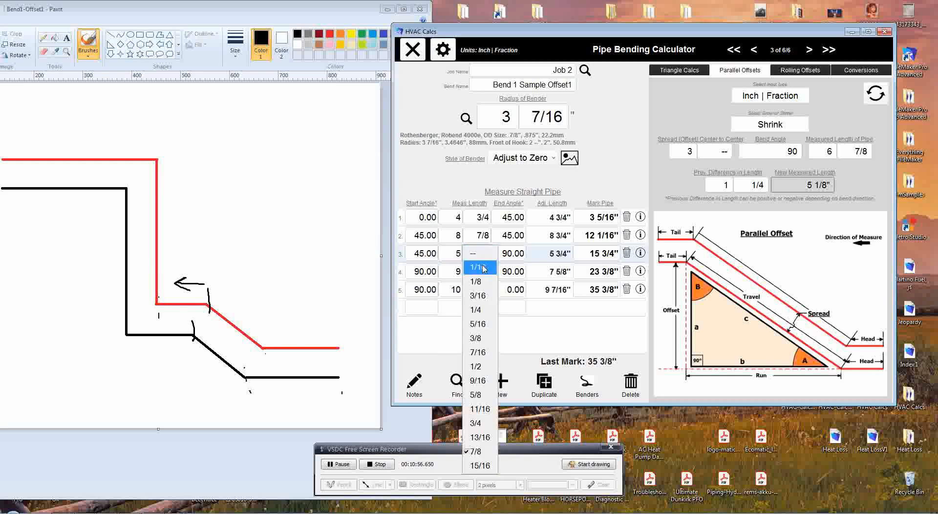
pyautogui.click(482, 280)
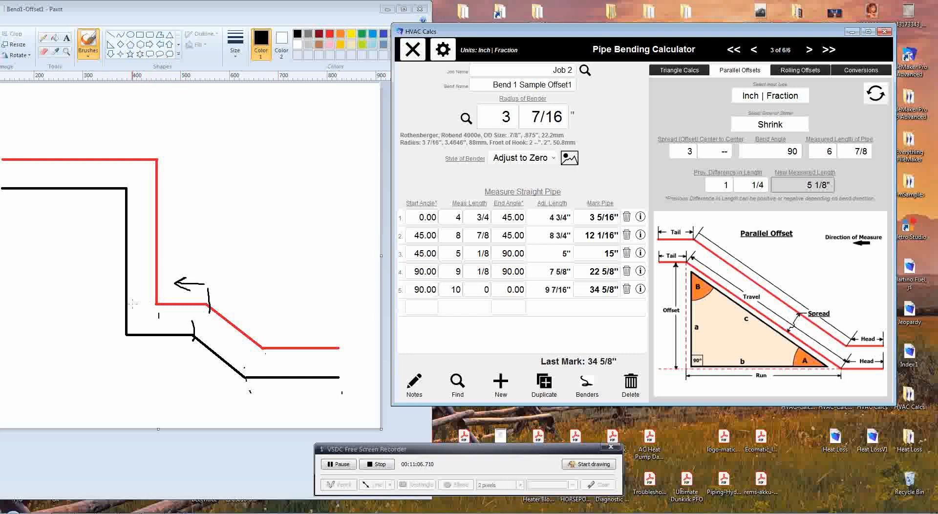
# Mark the lower and upper corners of the vertical sections on both the black and red pipes with drawn dashes and arrows
pyautogui.click(108, 337)
pyautogui.moveTo(100, 335); pyautogui.dragTo(116, 334)
pyautogui.moveTo(95, 173)
pyautogui.mouseDown()
pyautogui.moveTo(125, 188)
pyautogui.moveTo(118, 184)
pyautogui.mouseUp()
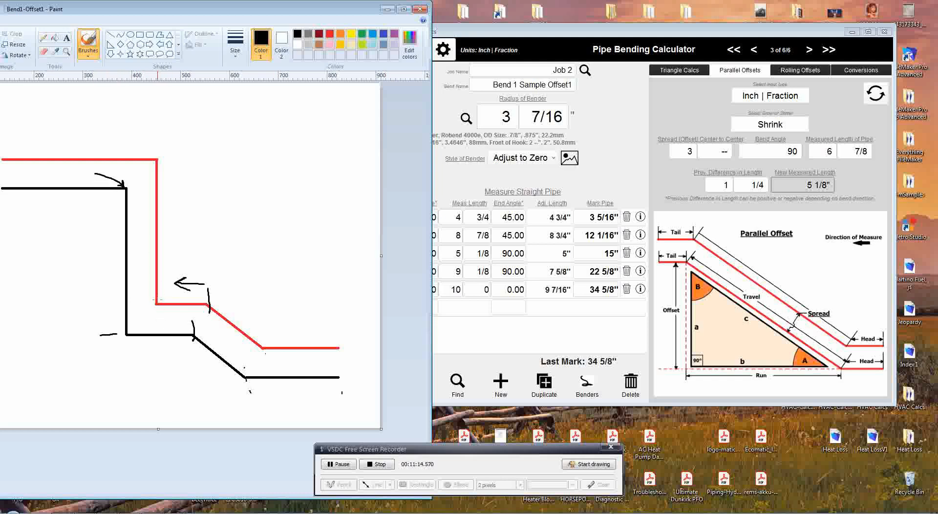
pyautogui.moveTo(144, 307); pyautogui.dragTo(152, 306)
pyautogui.moveTo(167, 155)
pyautogui.mouseDown()
pyautogui.moveTo(187, 144)
pyautogui.moveTo(167, 148)
pyautogui.moveTo(175, 154)
pyautogui.mouseUp()
# Return to the Pipe Bending Calculator and set the measured length of the fifth straight-pipe row to 13 inches
pyautogui.moveTo(282, 8)
pyautogui.mouseDown()
pyautogui.moveTo(309, 9)
pyautogui.moveTo(291, 8)
pyautogui.mouseUp()
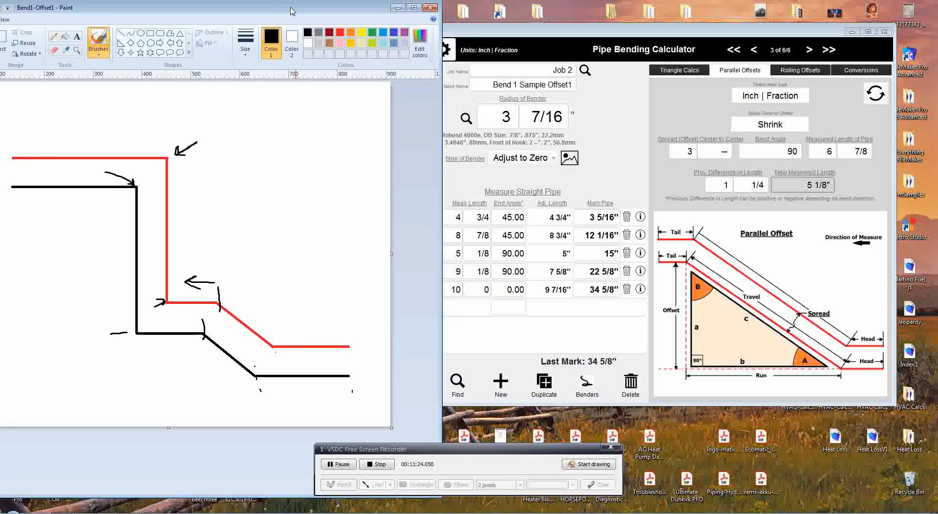
pyautogui.click(560, 30)
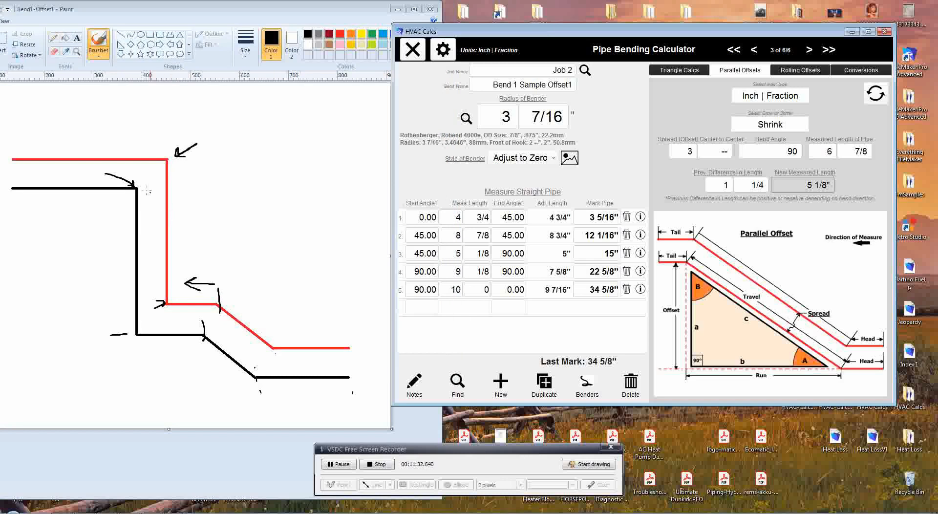
pyautogui.click(456, 289)
pyautogui.write('1')
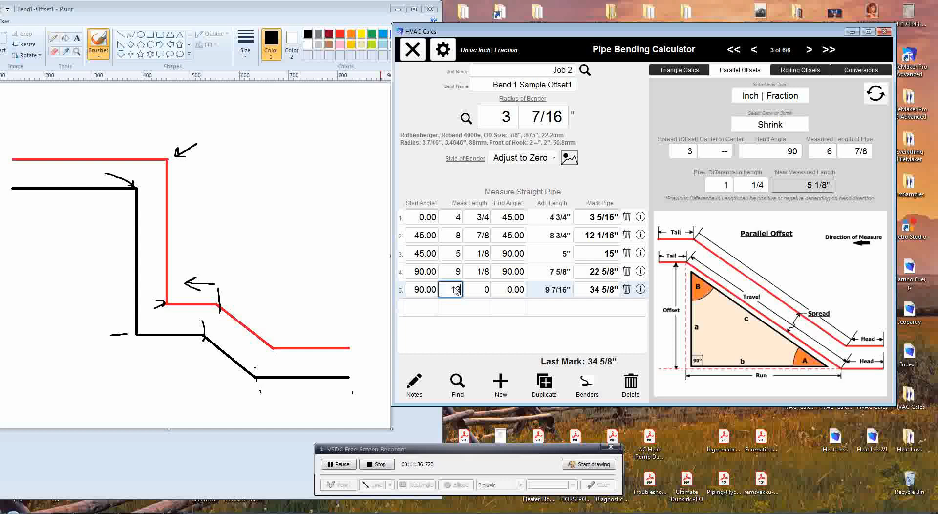
pyautogui.click(474, 182)
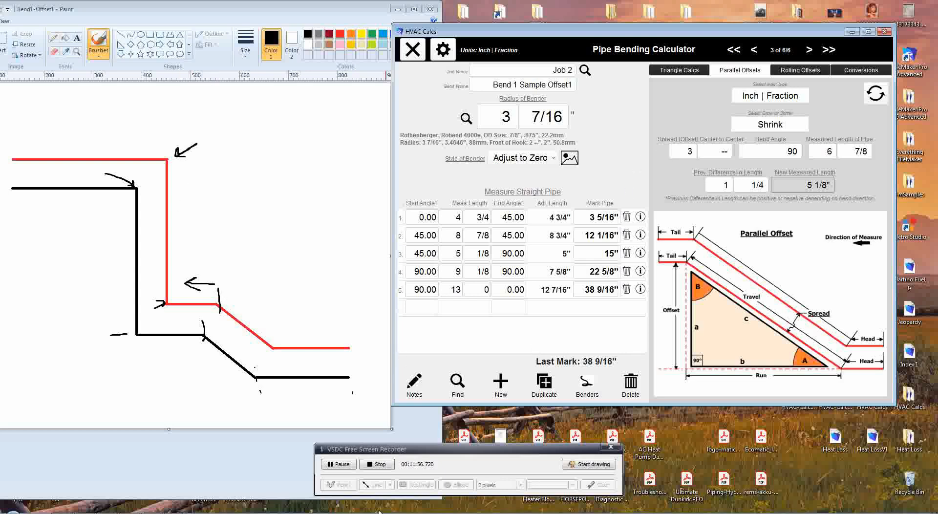
pyautogui.click(383, 472)
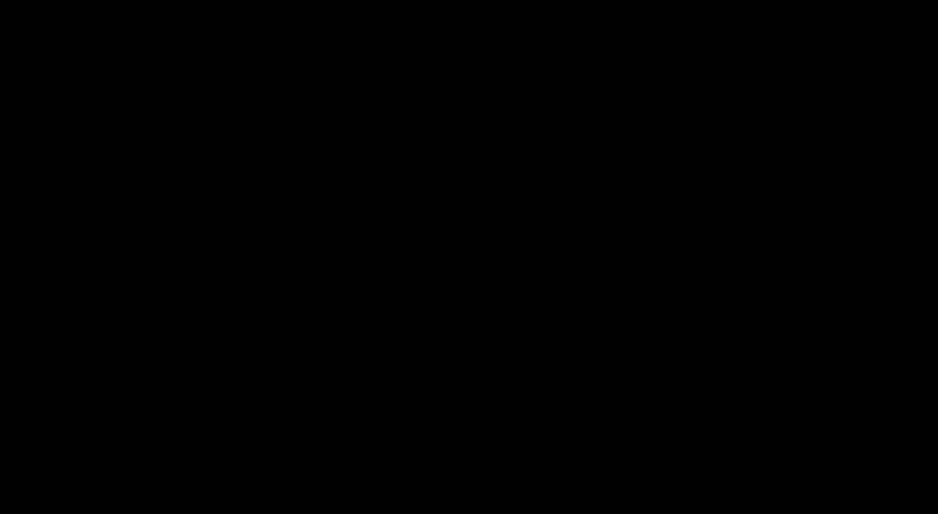